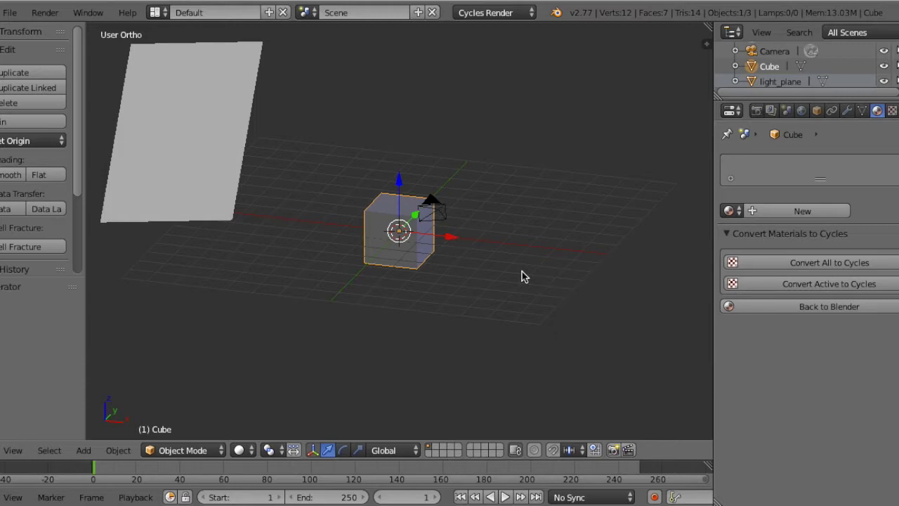
Step: Delete the default Cube with X, leaving only the camera and light
{"action": "key", "text": "x"}
{"action": "left_click", "coordinate": [521, 276]}
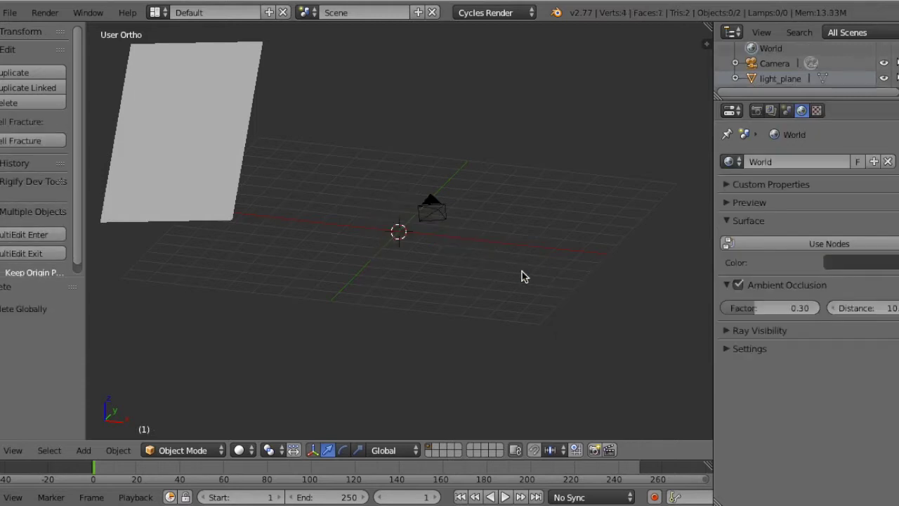
{"action": "key", "text": "shift+a"}
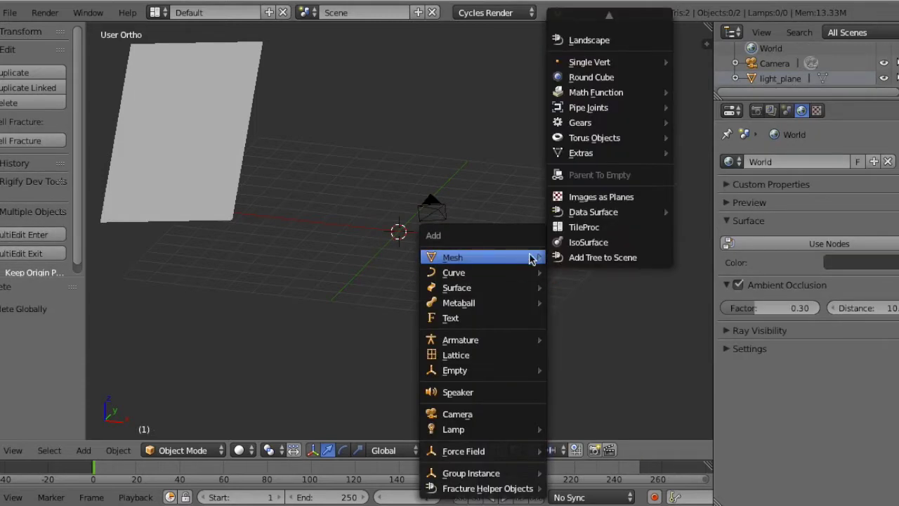
{"action": "mouse_move", "coordinate": [482, 257]}
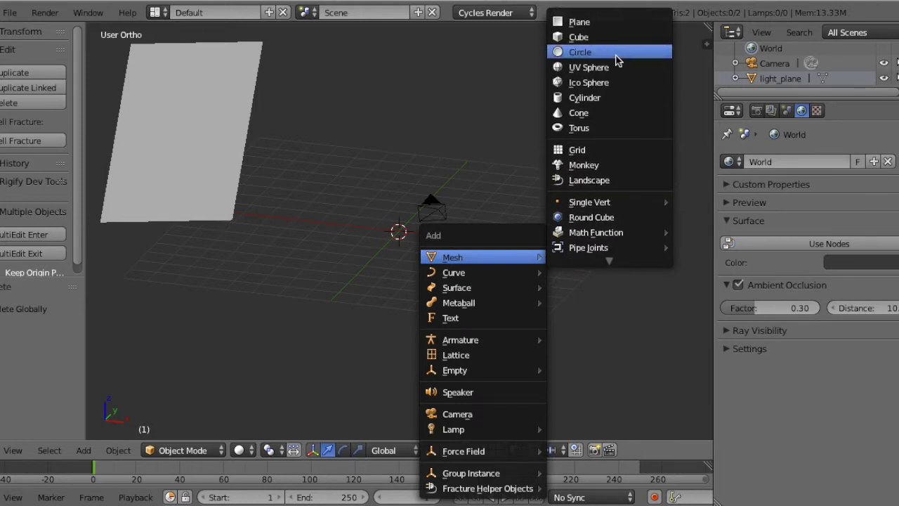
Step: Add an Ico Sphere mesh at the scene centre
{"action": "left_click", "coordinate": [616, 80]}
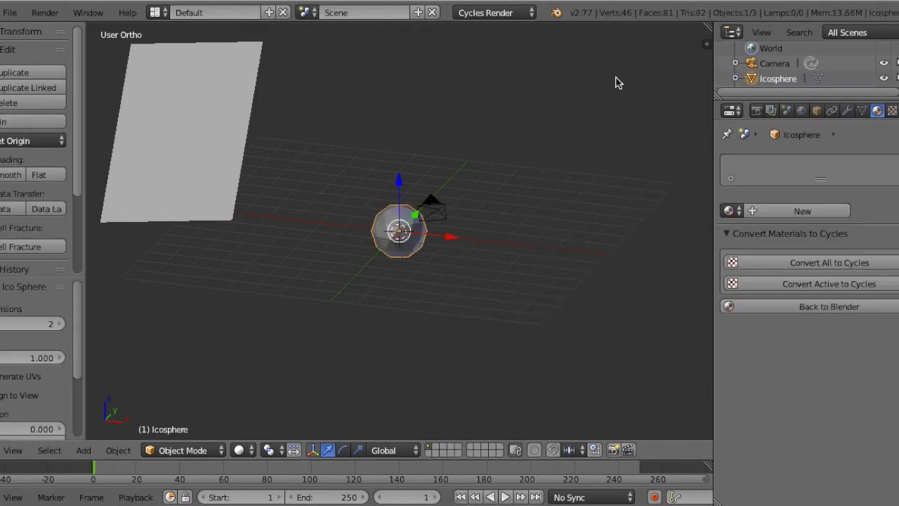
{"action": "left_click", "coordinate": [190, 450]}
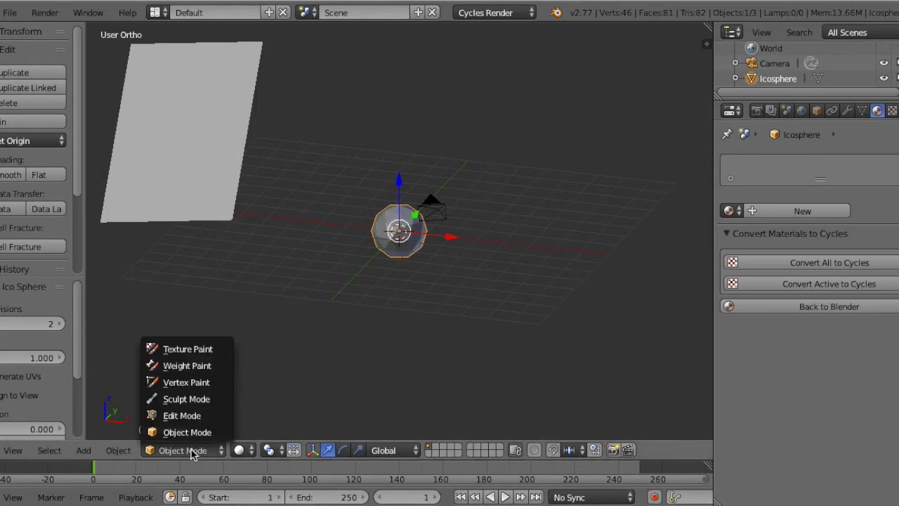
Step: Randomize the icosphere's vertices in Edit Mode by about 0.32, then return to Object Mode
{"action": "left_click", "coordinate": [192, 418]}
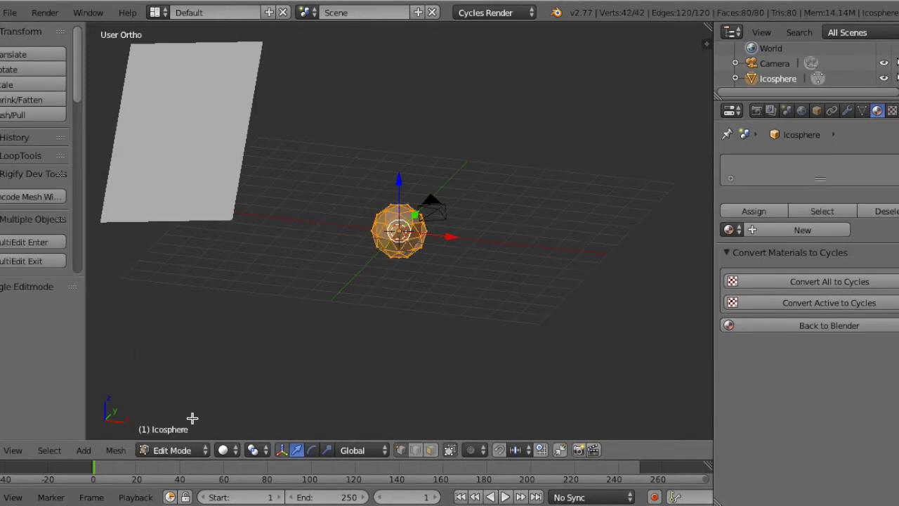
{"action": "left_click", "coordinate": [125, 451]}
{"action": "mouse_move", "coordinate": [168, 365]}
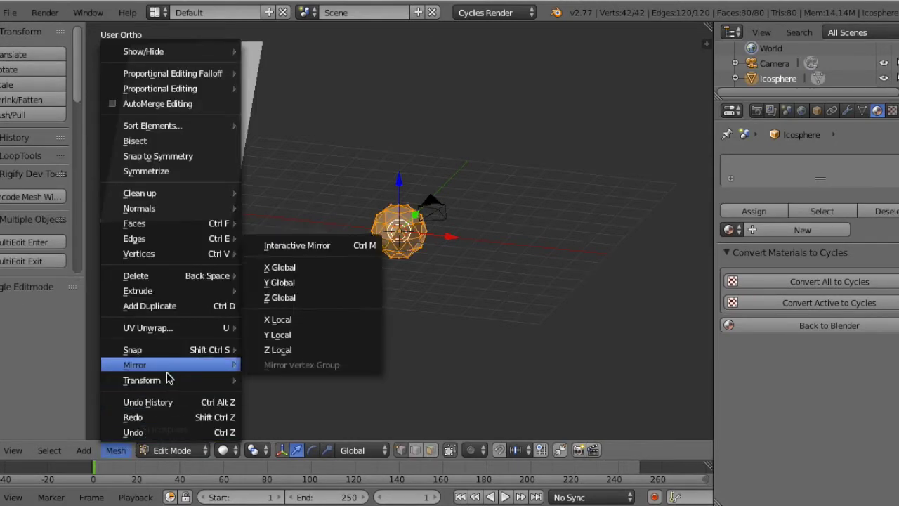
{"action": "left_click", "coordinate": [310, 326]}
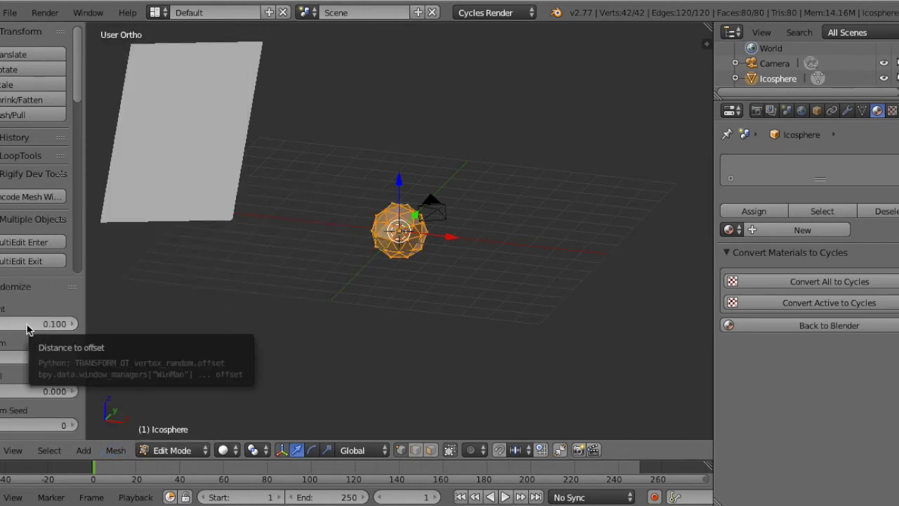
{"action": "mouse_move", "coordinate": [27, 330]}
{"action": "left_mouse_down"}
{"action": "mouse_move", "coordinate": [155, 326]}
{"action": "mouse_move", "coordinate": [74, 338]}
{"action": "left_mouse_up"}
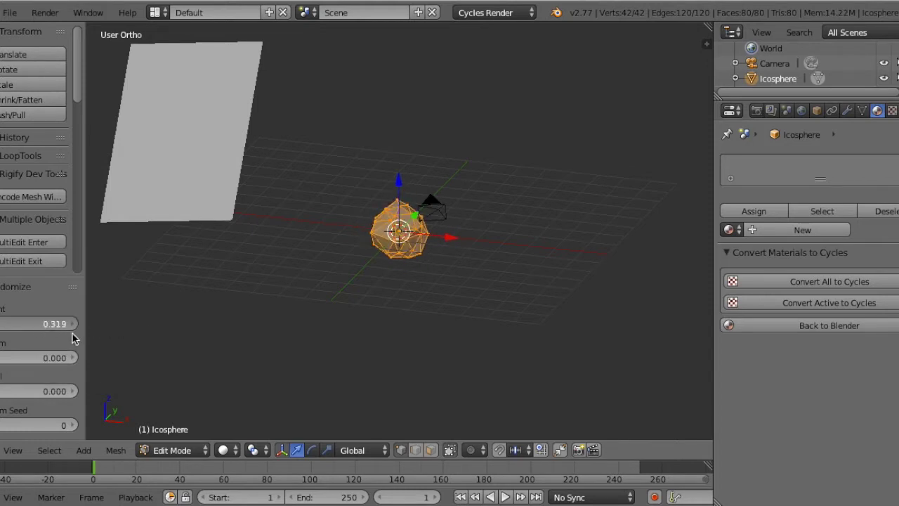
{"action": "mouse_move", "coordinate": [73, 338]}
{"action": "left_mouse_down"}
{"action": "mouse_move", "coordinate": [60, 338]}
{"action": "mouse_move", "coordinate": [73, 339]}
{"action": "left_mouse_up"}
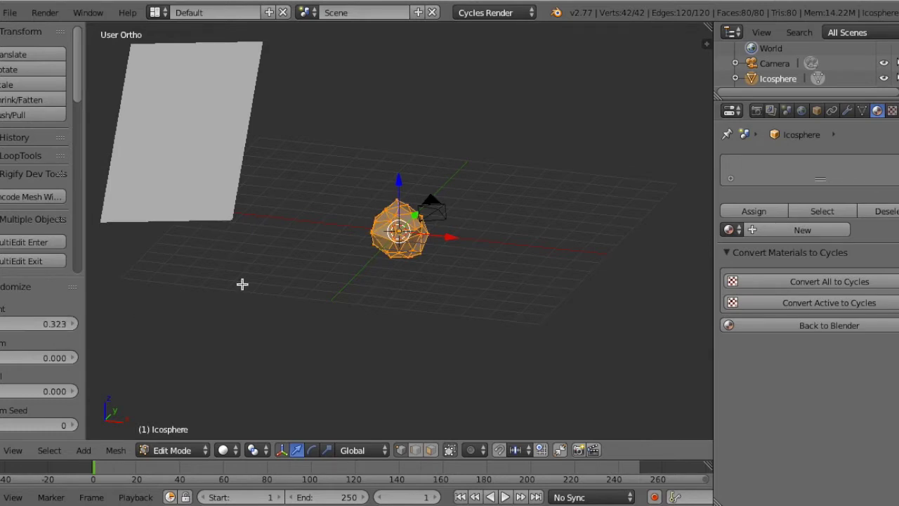
{"action": "key", "text": "Tab"}
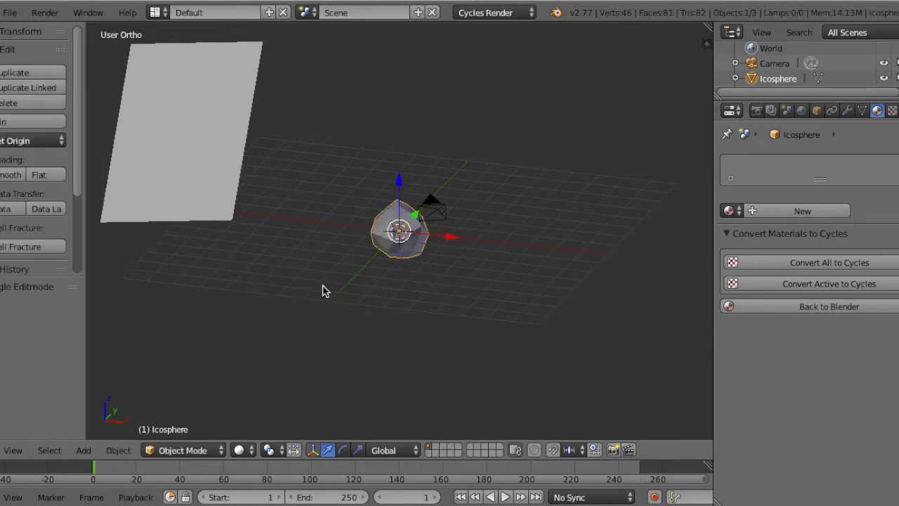
Step: Add a Subdivision Surface modifier to the rock and orbit the view to inspect it
{"action": "left_click", "coordinate": [847, 111]}
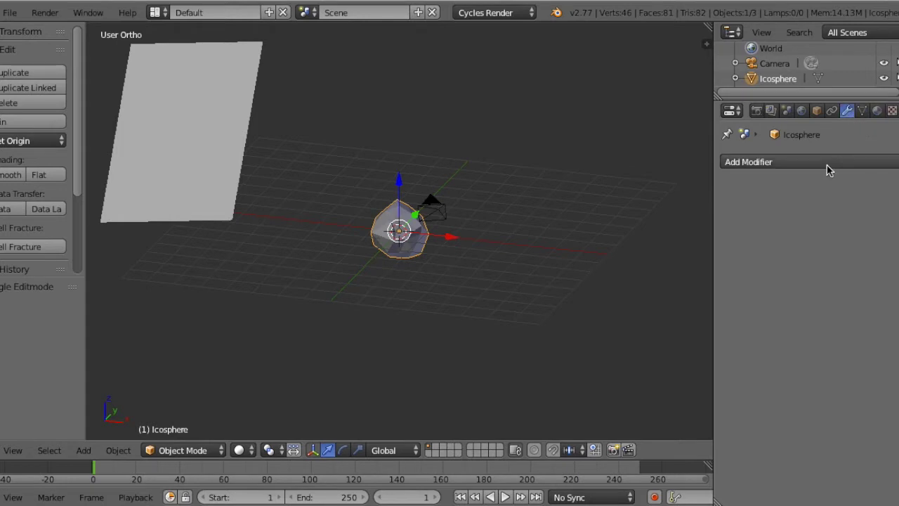
{"action": "left_click", "coordinate": [829, 167]}
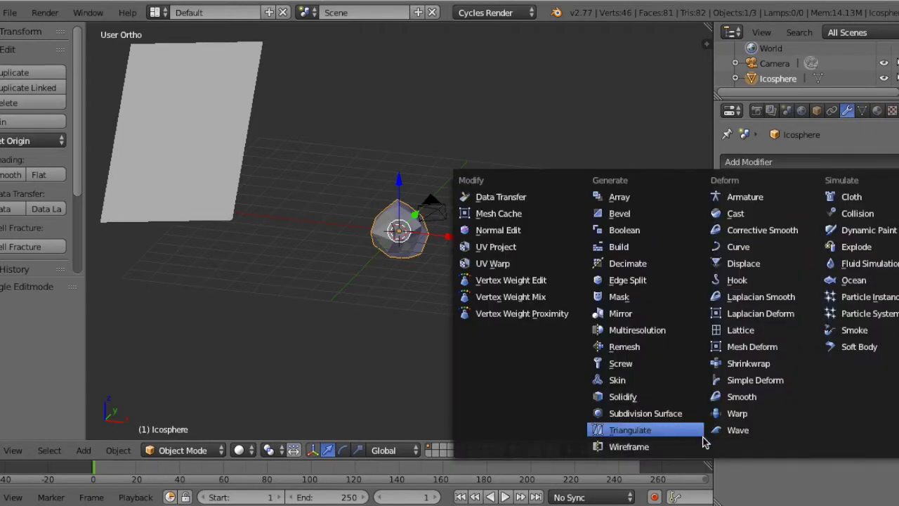
{"action": "left_click", "coordinate": [680, 415]}
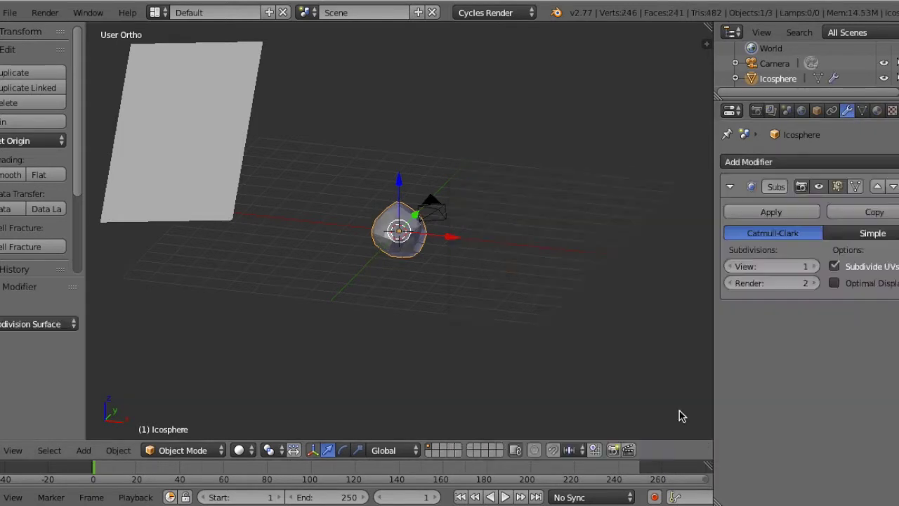
{"action": "scroll", "coordinate": [376, 313], "scroll_direction": "up", "scroll_amount": 2}
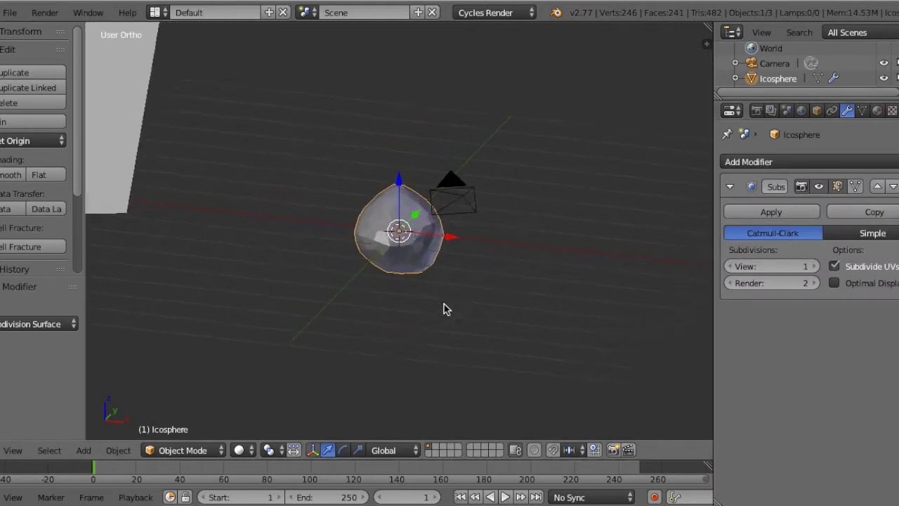
{"action": "scroll", "coordinate": [443, 307], "scroll_direction": "up", "scroll_amount": 2}
{"action": "mouse_move", "coordinate": [507, 321]}
{"action": "middle_mouse_down"}
{"action": "mouse_move", "coordinate": [346, 322]}
{"action": "mouse_move", "coordinate": [536, 312]}
{"action": "middle_mouse_up"}
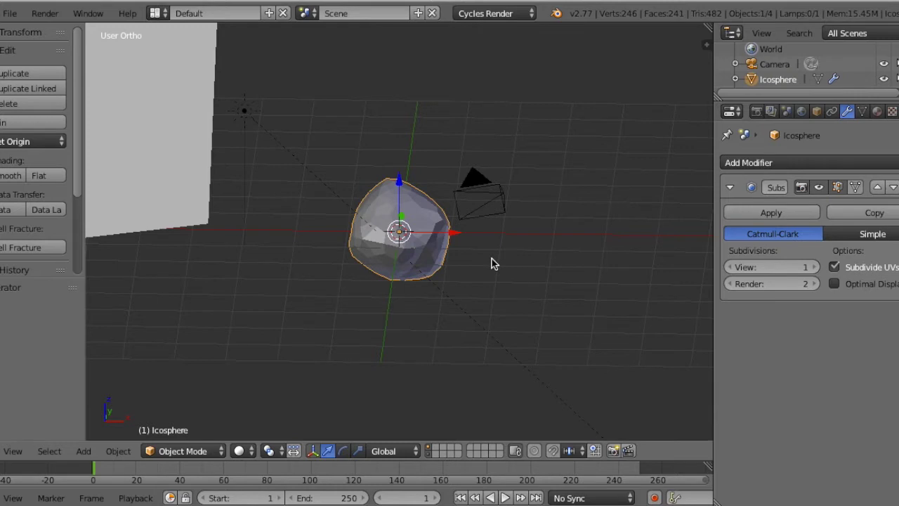
{"action": "left_click", "coordinate": [155, 13]}
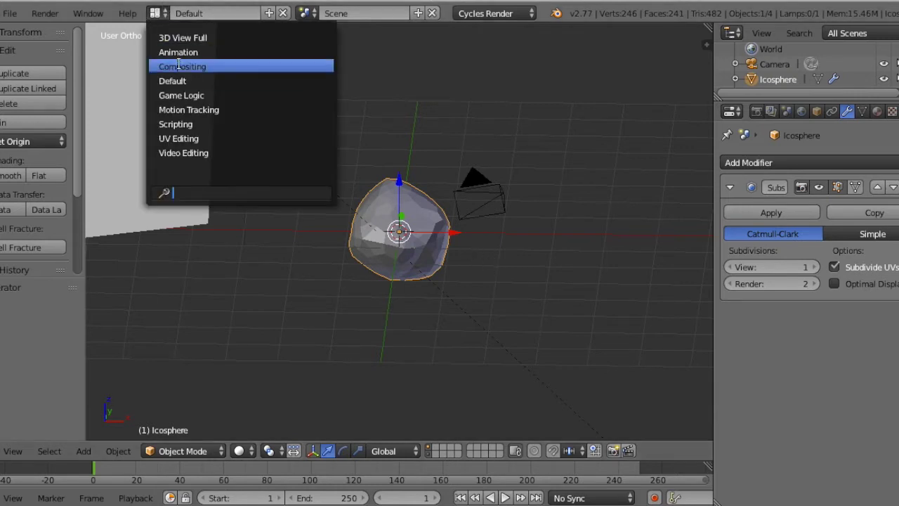
Step: In the Compositing layout's shader node editor, create a new Diffuse material for the rock
{"action": "left_click", "coordinate": [181, 63]}
{"action": "left_click", "coordinate": [188, 295]}
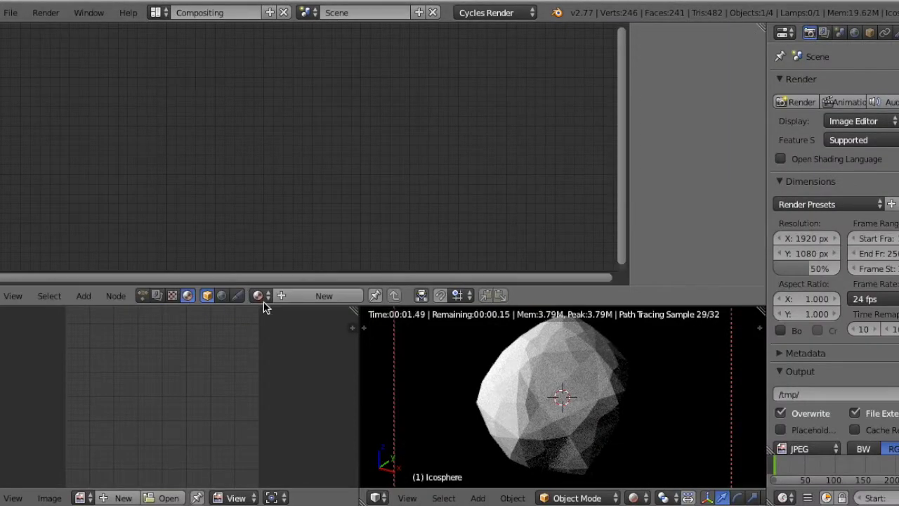
{"action": "left_click", "coordinate": [309, 295]}
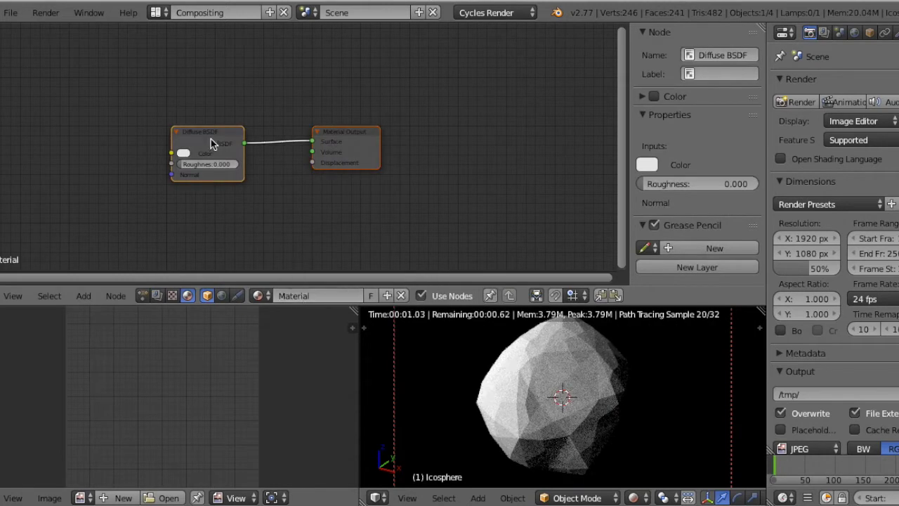
{"action": "left_click_drag", "start_coordinate": [211, 140], "coordinate": [235, 135]}
Step: Add a Texture Coordinate node at the far left, spacing out Diffuse BSDF and Material Output
{"action": "key", "text": "shift+a"}
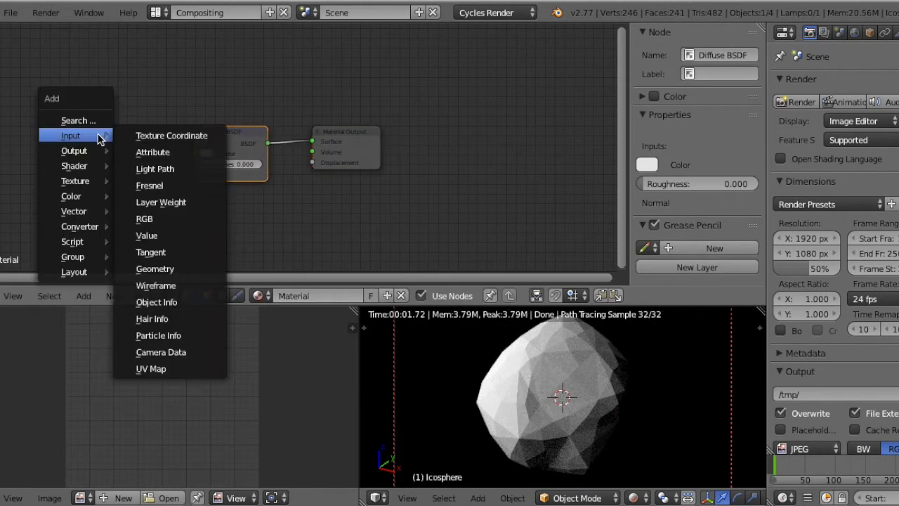
{"action": "left_click", "coordinate": [172, 135]}
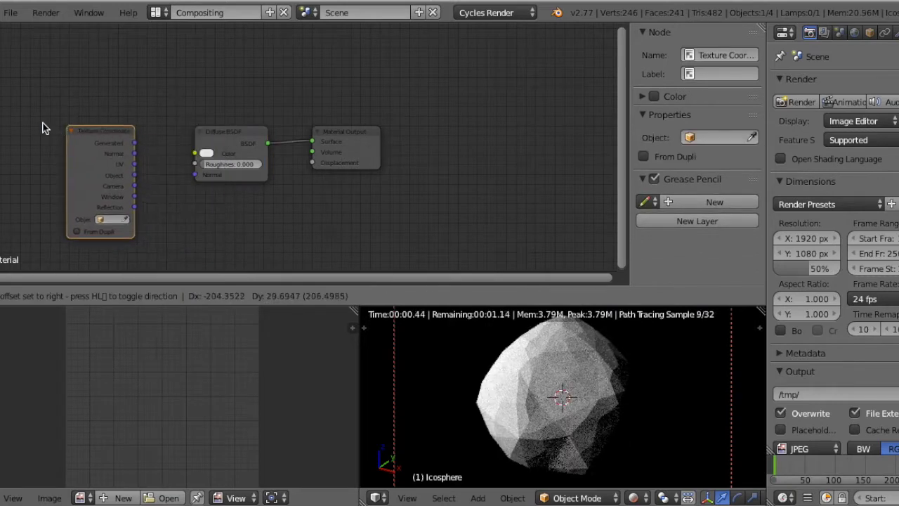
{"action": "left_click", "coordinate": [20, 128]}
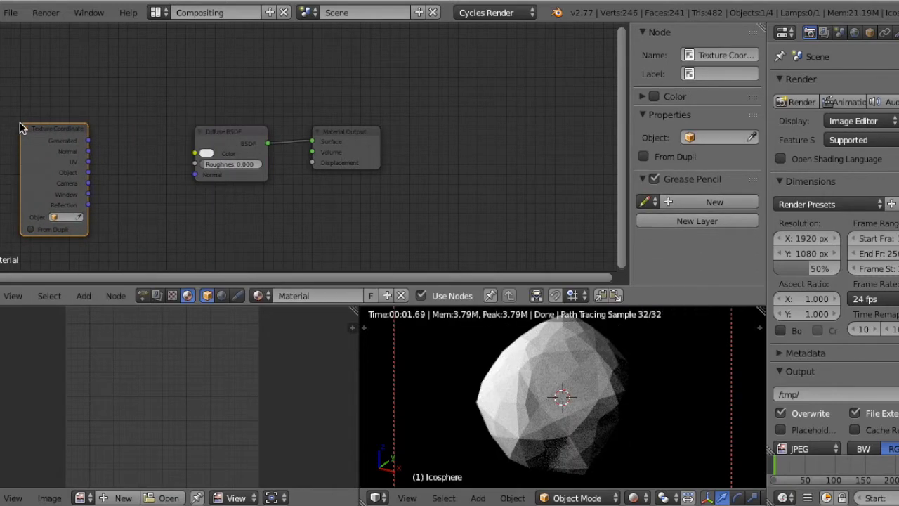
{"action": "left_click_drag", "start_coordinate": [327, 134], "coordinate": [403, 134]}
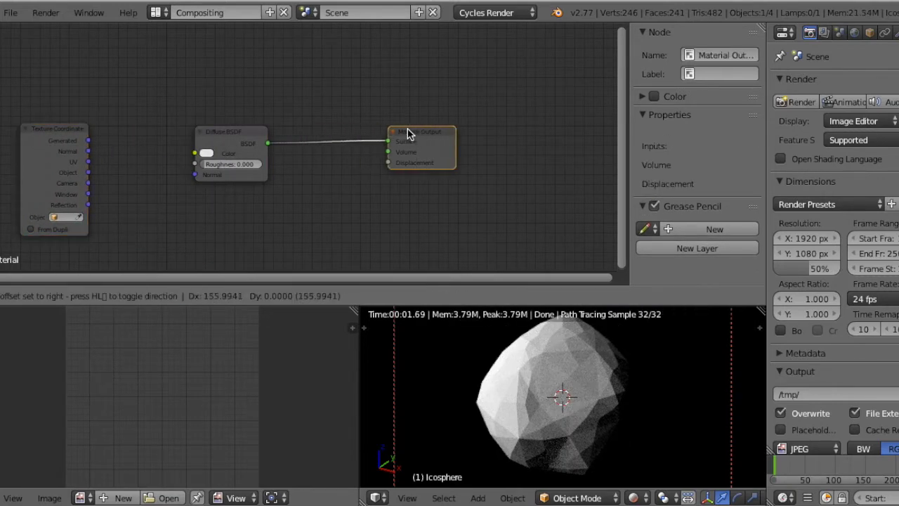
{"action": "left_click_drag", "start_coordinate": [241, 138], "coordinate": [309, 138]}
{"action": "key", "text": "shift+a"}
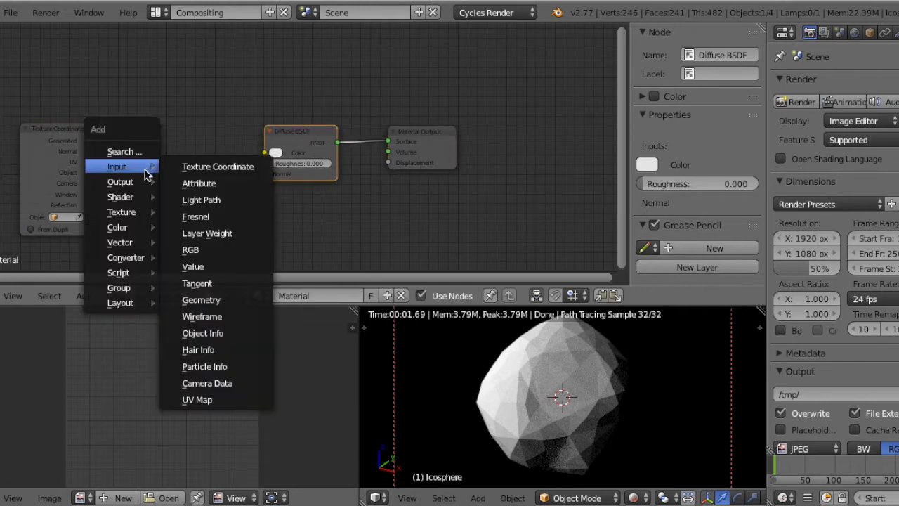
{"action": "mouse_move", "coordinate": [122, 212]}
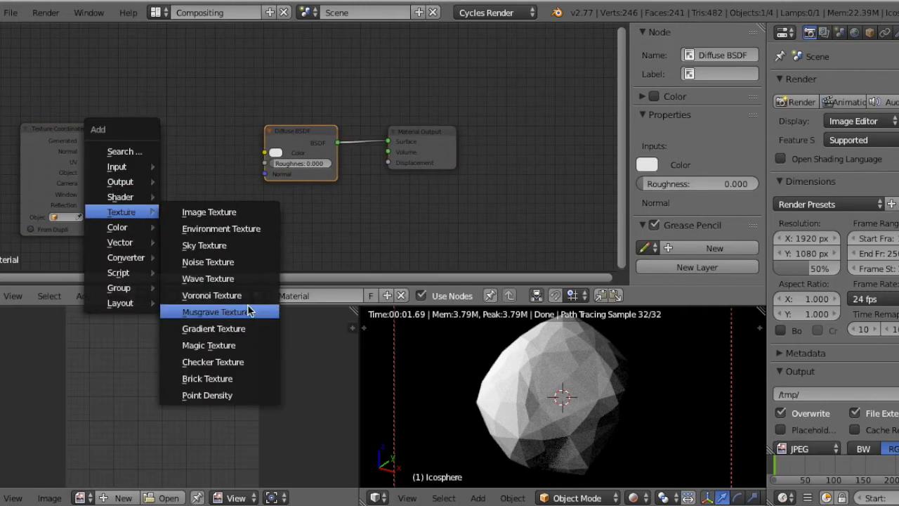
Step: Add a Musgrave Texture fed by Texture Coordinate Object, with its Color driving Diffuse BSDF Color
{"action": "left_click", "coordinate": [270, 312]}
{"action": "left_click", "coordinate": [109, 122]}
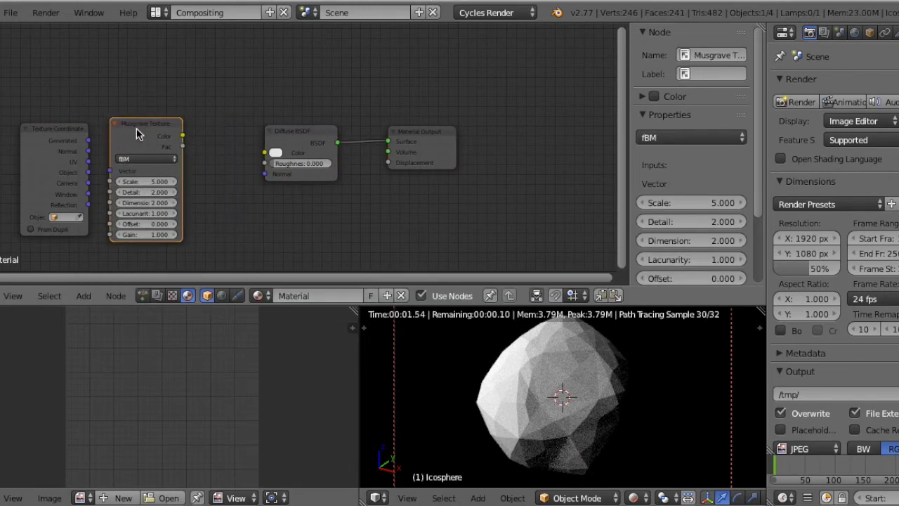
{"action": "left_click_drag", "start_coordinate": [140, 134], "coordinate": [166, 134]}
{"action": "left_click_drag", "start_coordinate": [90, 179], "coordinate": [123, 177]}
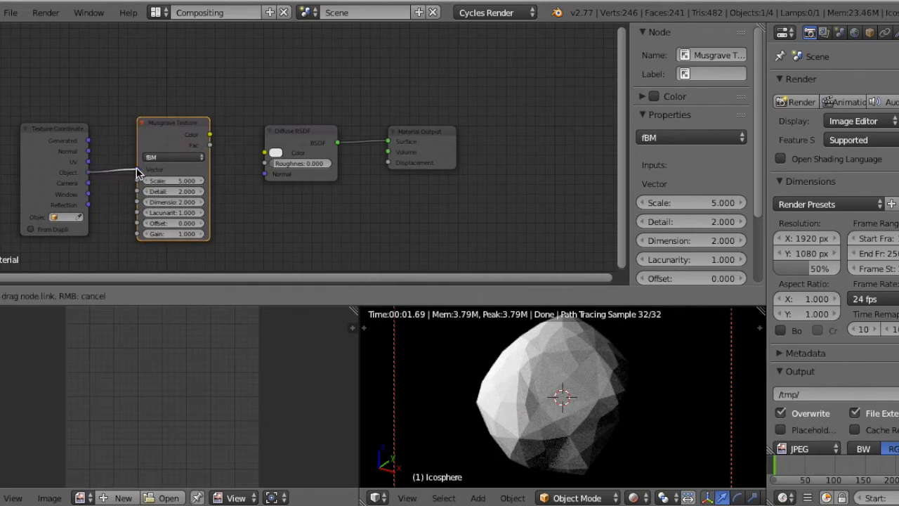
{"action": "left_click_drag", "start_coordinate": [126, 178], "coordinate": [136, 169]}
{"action": "left_click_drag", "start_coordinate": [210, 135], "coordinate": [265, 152]}
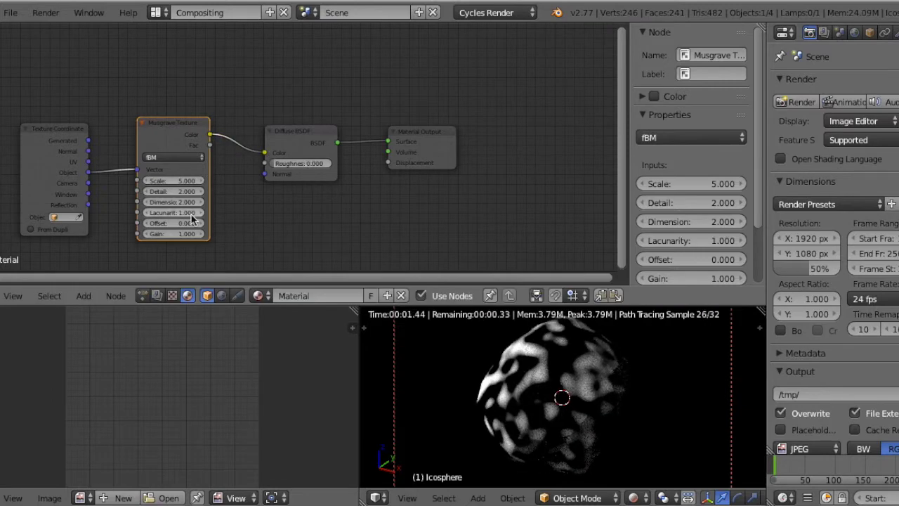
{"action": "scroll", "coordinate": [191, 221], "scroll_direction": "up", "scroll_amount": 2}
Step: Set the Musgrave Dimension to 0 and Detail to 10
{"action": "scroll", "coordinate": [190, 221], "scroll_direction": "left", "scroll_amount": 1, "text": "ctrl"}
{"action": "scroll", "coordinate": [191, 220], "scroll_direction": "down", "scroll_amount": 2, "text": "shift"}
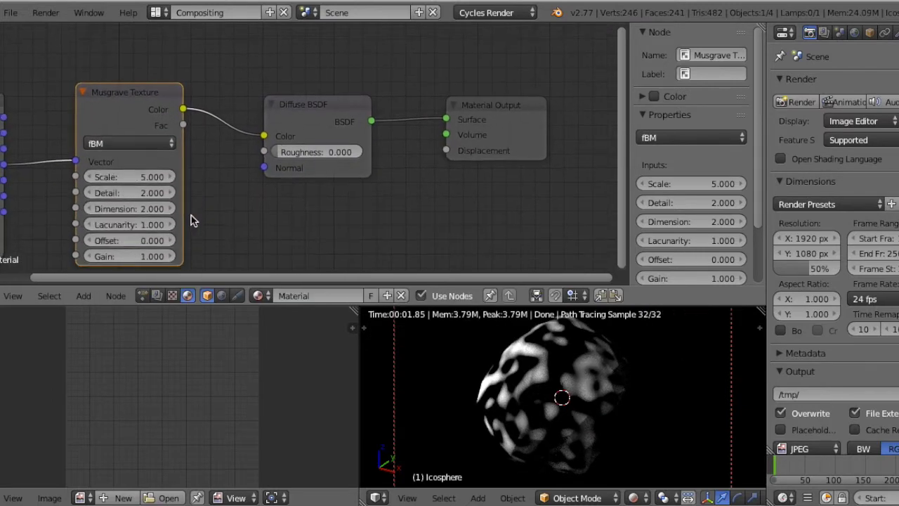
{"action": "left_click", "coordinate": [118, 209]}
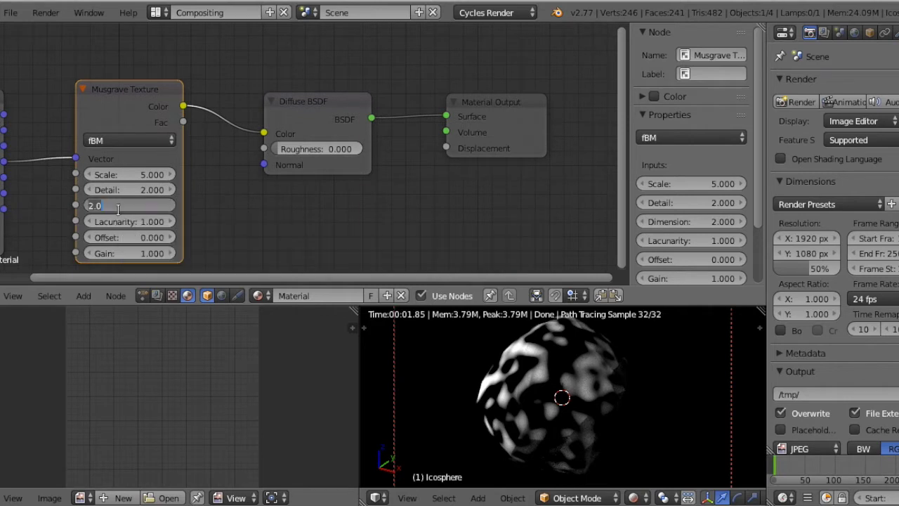
{"action": "type", "text": "0"}
{"action": "key", "text": "Return"}
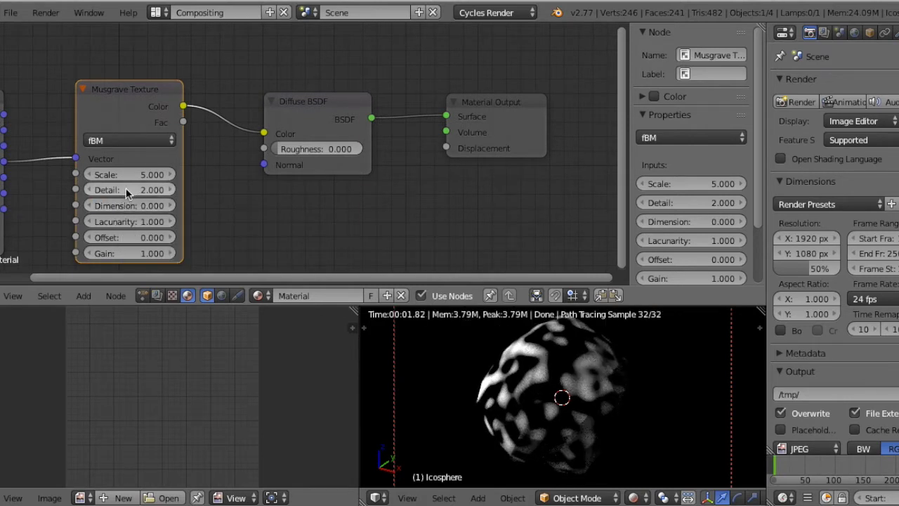
{"action": "mouse_move", "coordinate": [119, 188]}
{"action": "left_mouse_down"}
{"action": "mouse_move", "coordinate": [515, 202]}
{"action": "mouse_move", "coordinate": [267, 185]}
{"action": "left_mouse_up"}
{"action": "left_click", "coordinate": [117, 185]}
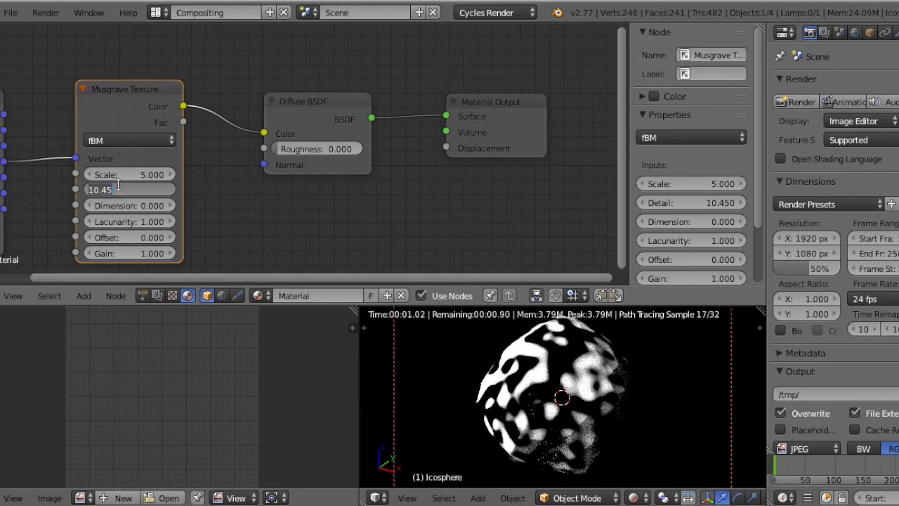
{"action": "type", "text": "10"}
{"action": "key", "text": "Return"}
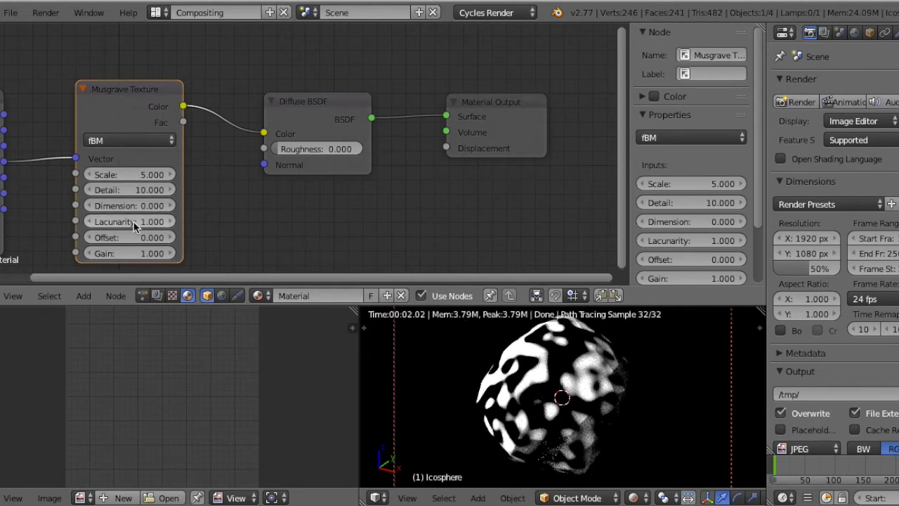
Step: Raise the Musgrave Lacunarity to 2.0 and select the Material Output node
{"action": "left_click", "coordinate": [169, 221]}
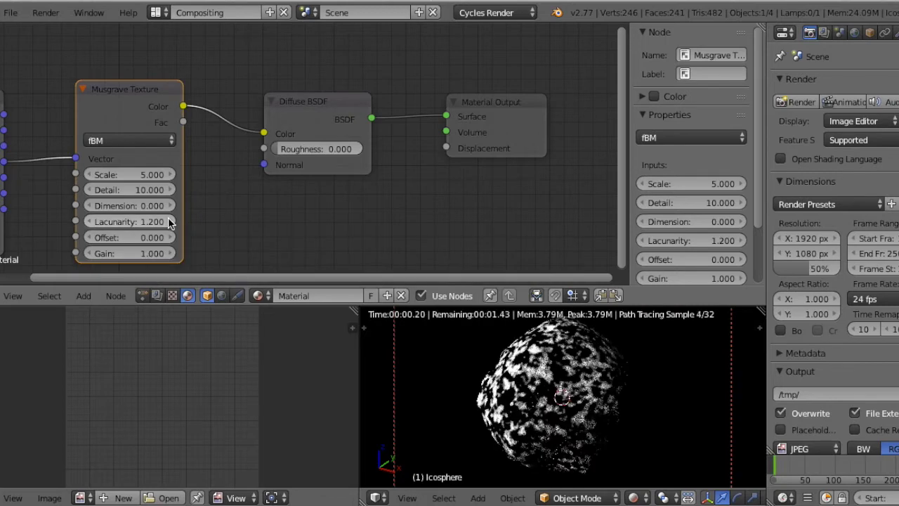
{"action": "left_click", "coordinate": [168, 222]}
{"action": "left_click", "coordinate": [169, 222]}
{"action": "left_click", "coordinate": [168, 221]}
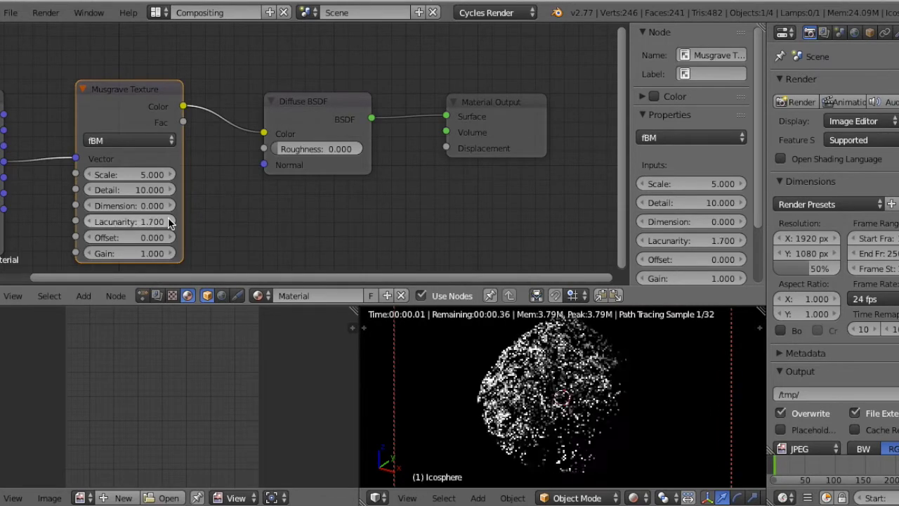
{"action": "left_click", "coordinate": [168, 222]}
{"action": "left_click", "coordinate": [168, 222]}
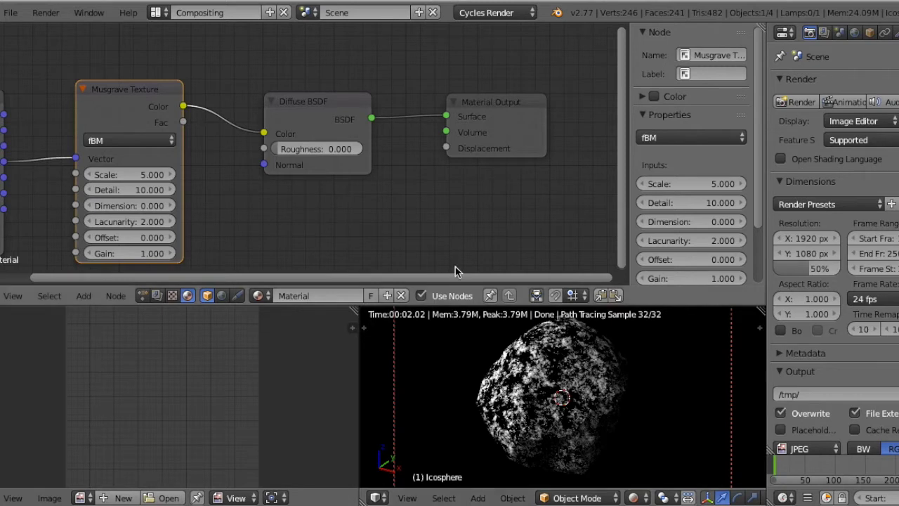
{"action": "left_click", "coordinate": [500, 103]}
Step: Insert a ColorRamp on the Musgrave-to-Diffuse link after shifting Diffuse and Output right
{"action": "left_click_drag", "start_coordinate": [500, 104], "coordinate": [604, 104]}
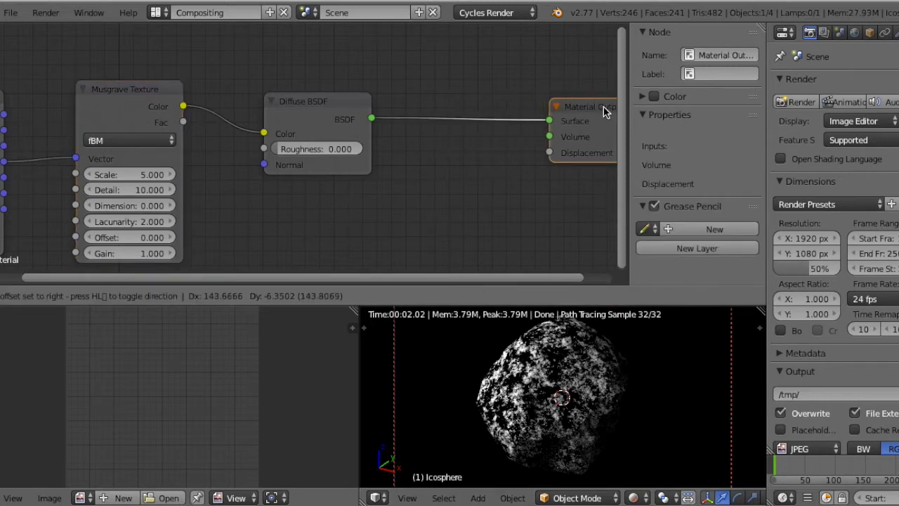
{"action": "left_click_drag", "start_coordinate": [285, 98], "coordinate": [426, 102]}
{"action": "key", "text": "shift+a"}
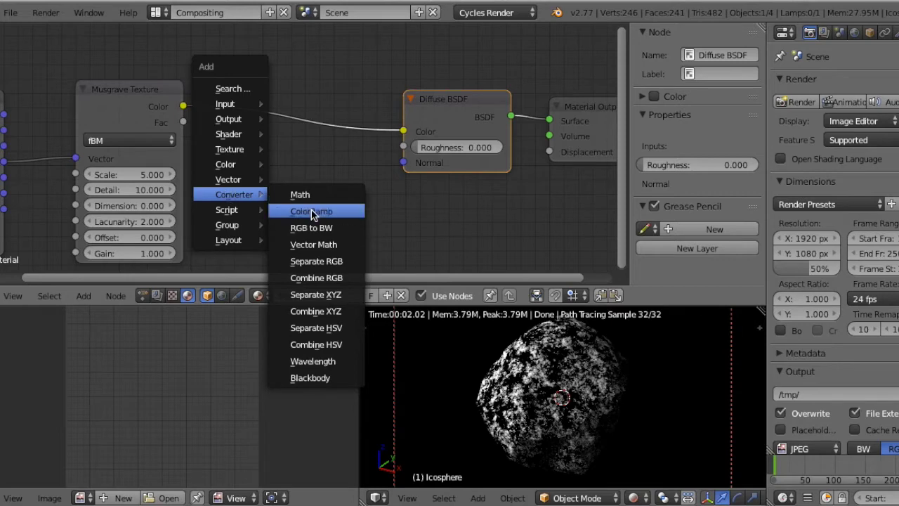
{"action": "left_click", "coordinate": [312, 213]}
{"action": "left_click", "coordinate": [226, 56]}
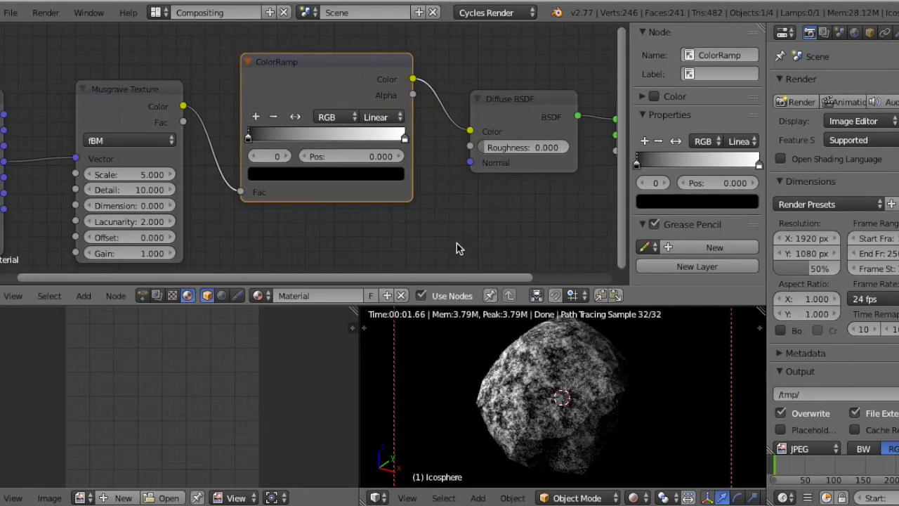
Step: Add ColorRamp stops, colouring the first stop dark brown and a new one tan
{"action": "left_click", "coordinate": [256, 116]}
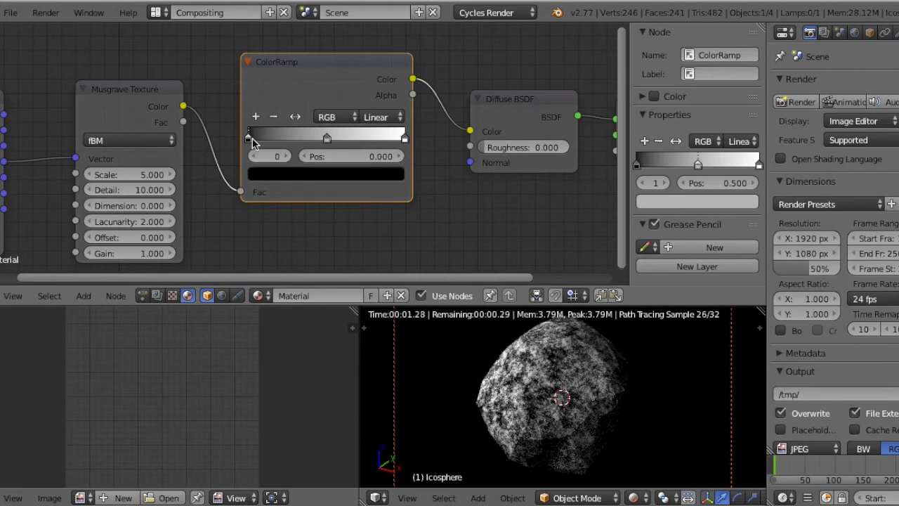
{"action": "left_click", "coordinate": [290, 174]}
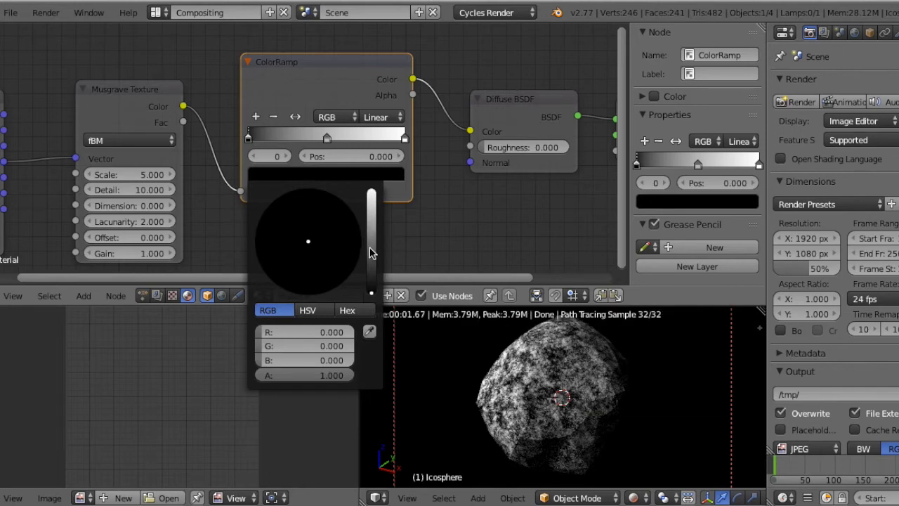
{"action": "left_click", "coordinate": [371, 254]}
{"action": "left_click", "coordinate": [307, 251]}
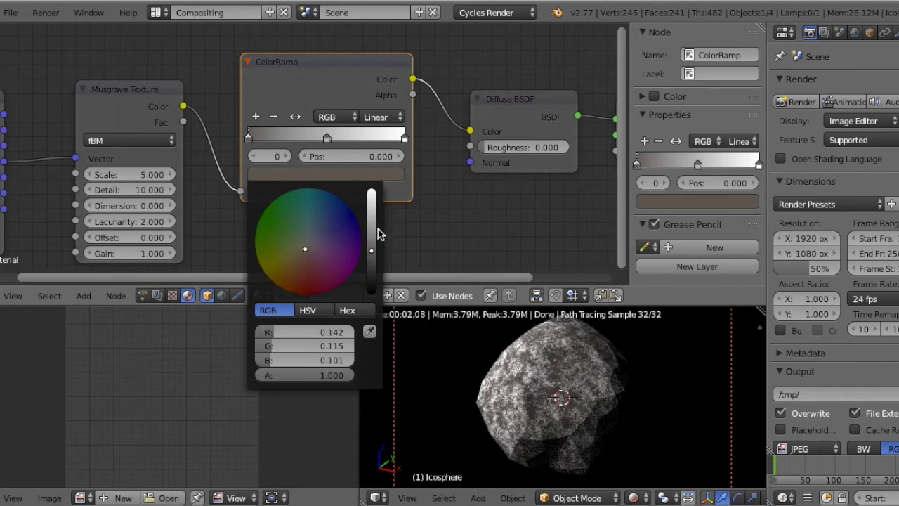
{"action": "left_click", "coordinate": [258, 119]}
{"action": "left_click", "coordinate": [303, 172]}
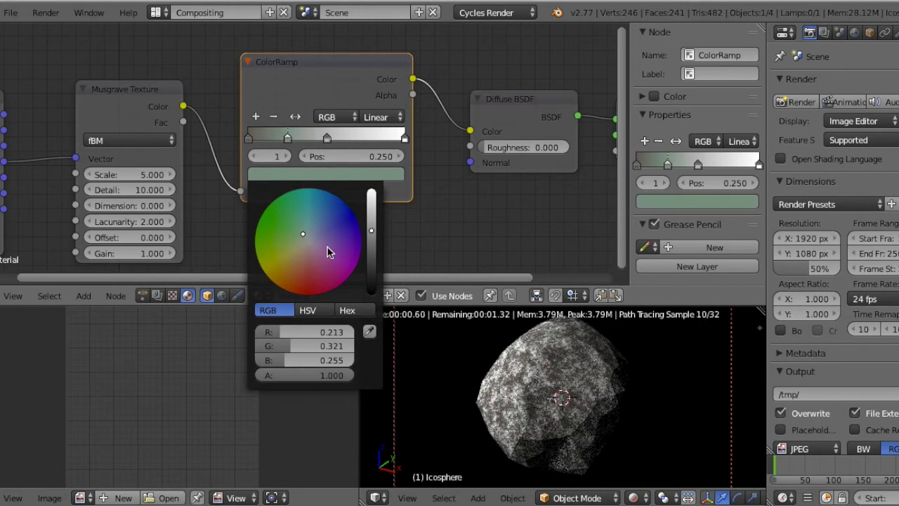
{"action": "left_click_drag", "start_coordinate": [302, 238], "coordinate": [302, 255]}
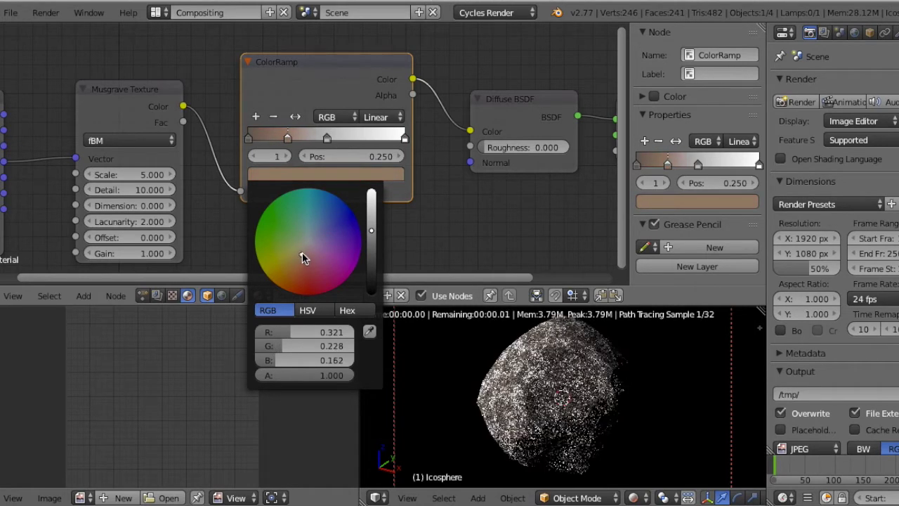
{"action": "left_click_drag", "start_coordinate": [371, 219], "coordinate": [371, 210]}
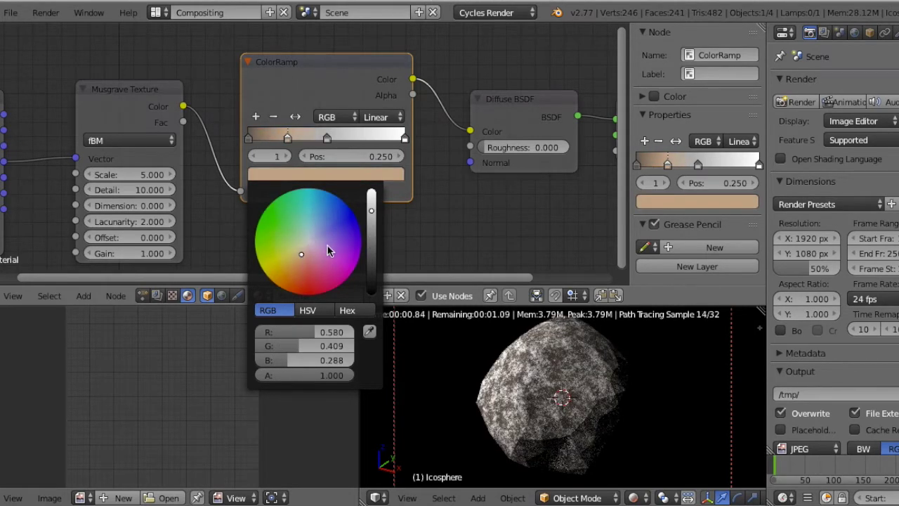
Step: Colour the middle ColorRamp stop at 0.5 a dark green
{"action": "left_click", "coordinate": [326, 117]}
{"action": "left_click", "coordinate": [323, 133]}
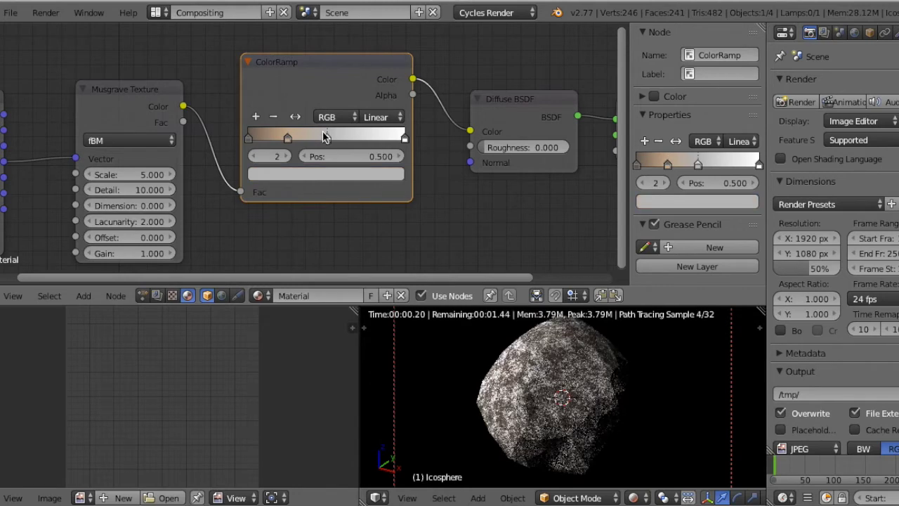
{"action": "left_click", "coordinate": [322, 177]}
{"action": "left_click", "coordinate": [322, 174]}
{"action": "left_click", "coordinate": [296, 239]}
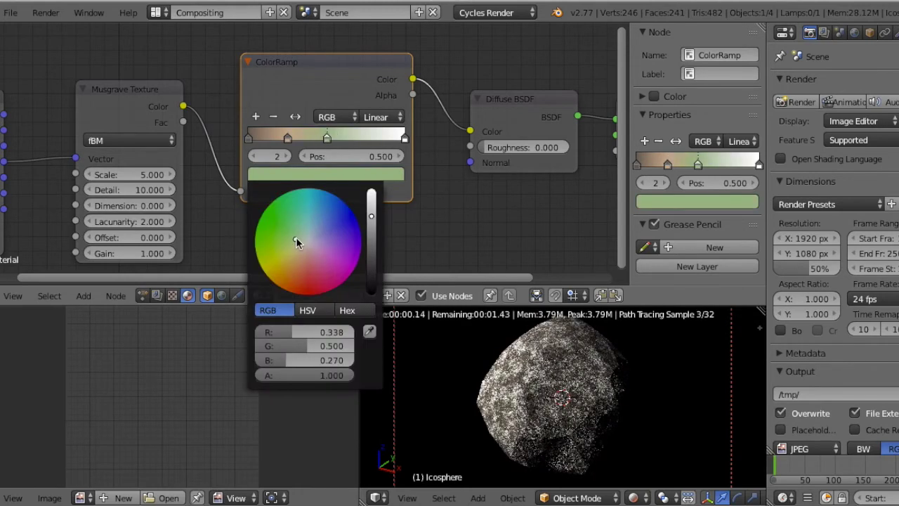
{"action": "left_click", "coordinate": [369, 244]}
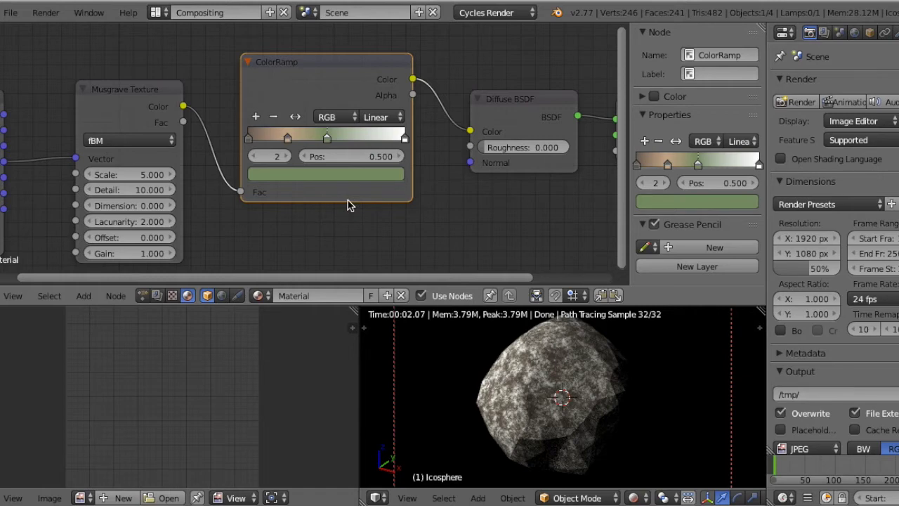
Step: Add a fourth ColorRamp stop at about 0.84 coloured deep red
{"action": "left_click", "coordinate": [257, 118]}
{"action": "left_click_drag", "start_coordinate": [306, 138], "coordinate": [379, 139]}
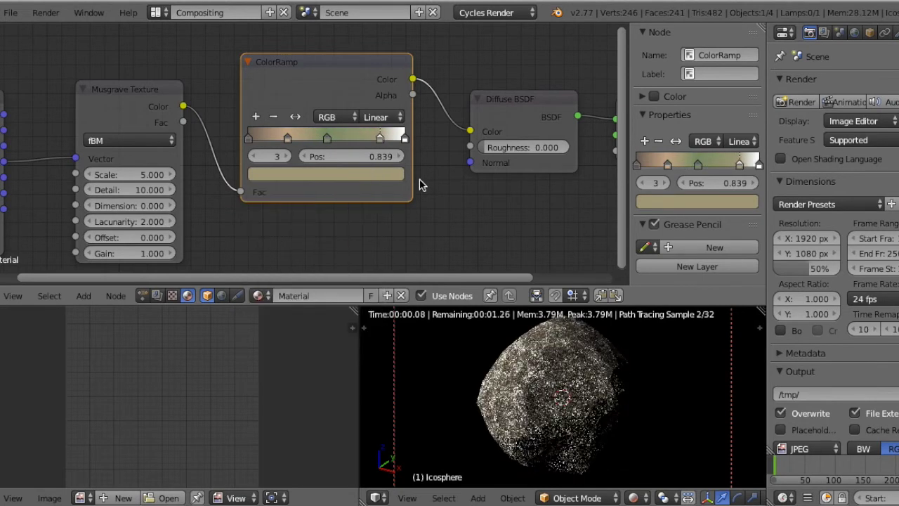
{"action": "left_click", "coordinate": [388, 175]}
{"action": "left_click_drag", "start_coordinate": [375, 233], "coordinate": [372, 218]}
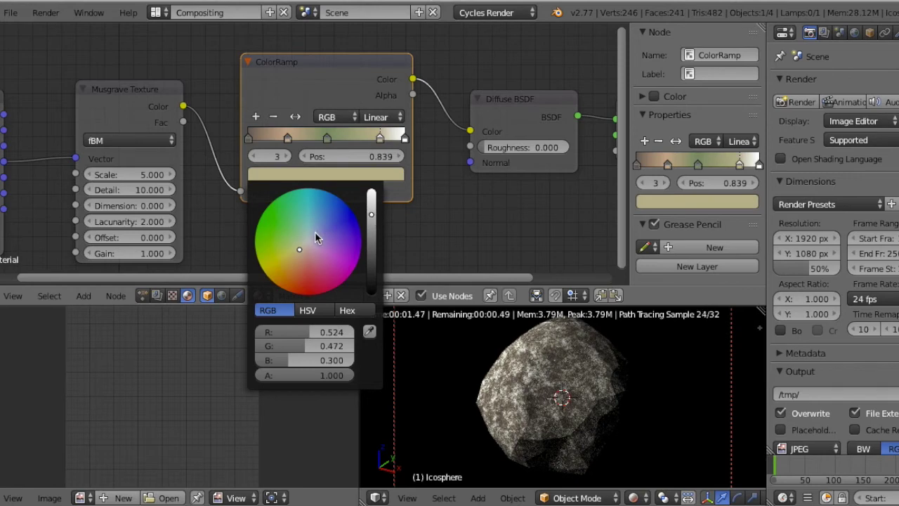
{"action": "left_click", "coordinate": [302, 279]}
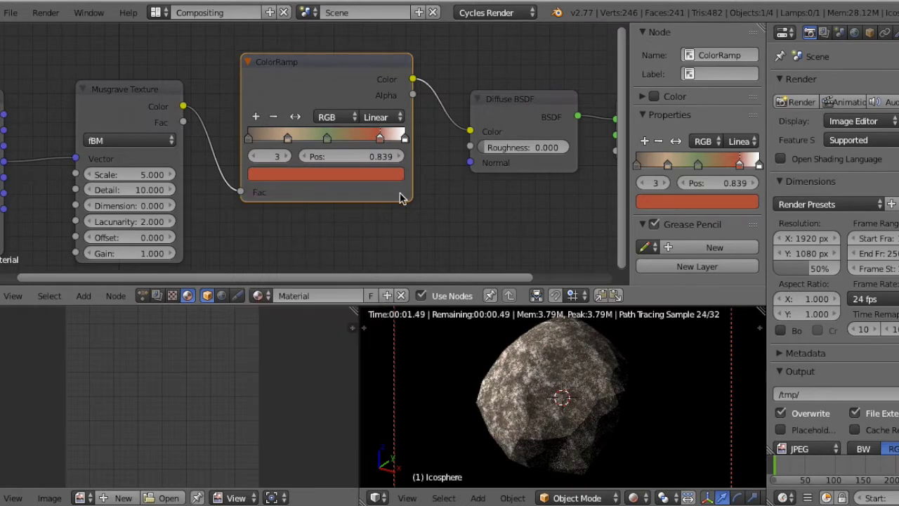
{"action": "left_click", "coordinate": [372, 178]}
{"action": "left_click_drag", "start_coordinate": [368, 223], "coordinate": [370, 235]}
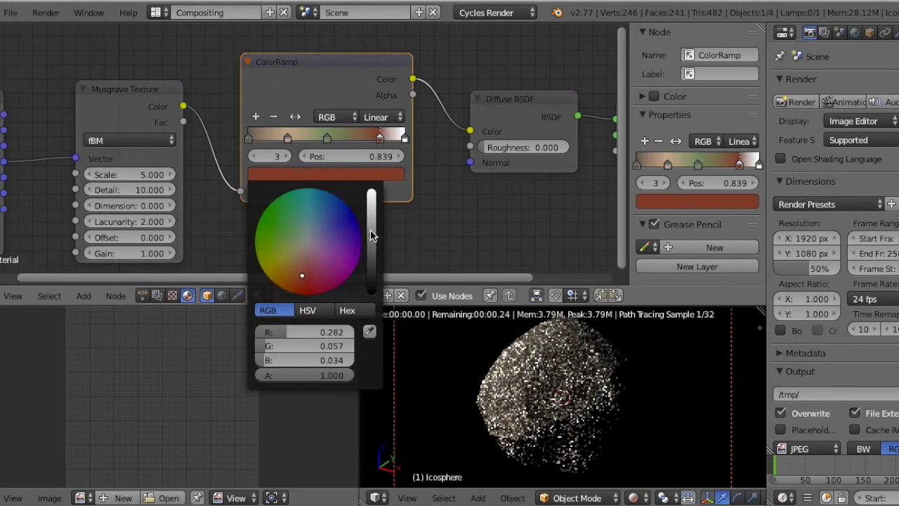
Step: Move Material Output down and right and raise the Musgrave Texture node
{"action": "scroll", "coordinate": [546, 209], "scroll_direction": "down", "scroll_amount": 1}
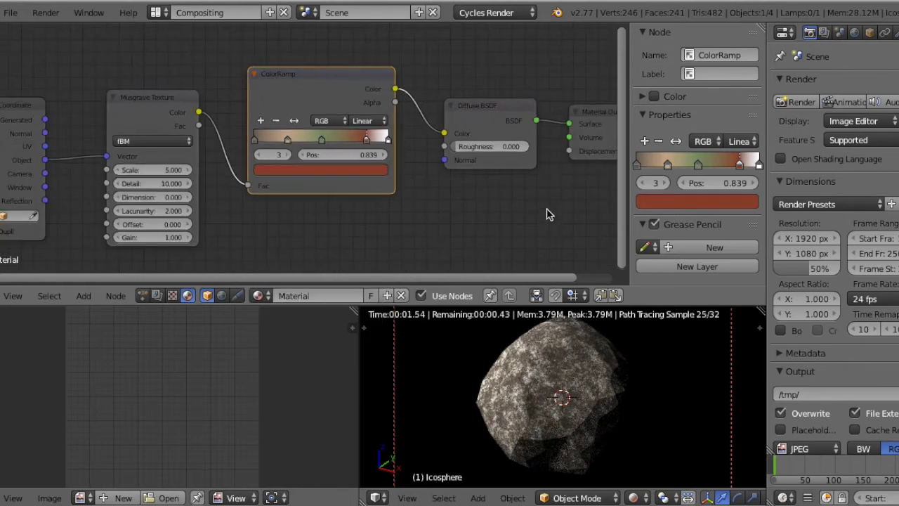
{"action": "scroll", "coordinate": [547, 214], "scroll_direction": "down", "scroll_amount": 1}
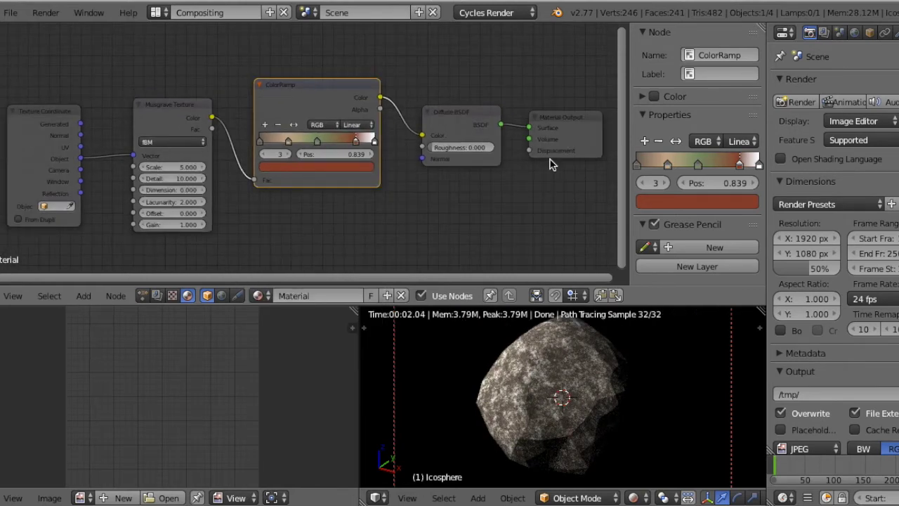
{"action": "left_click_drag", "start_coordinate": [559, 124], "coordinate": [568, 147]}
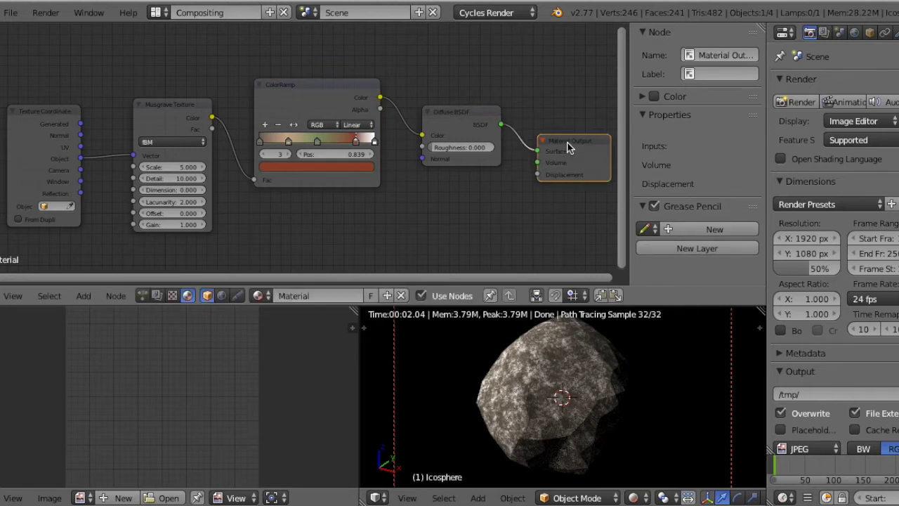
{"action": "left_click_drag", "start_coordinate": [187, 130], "coordinate": [186, 81]}
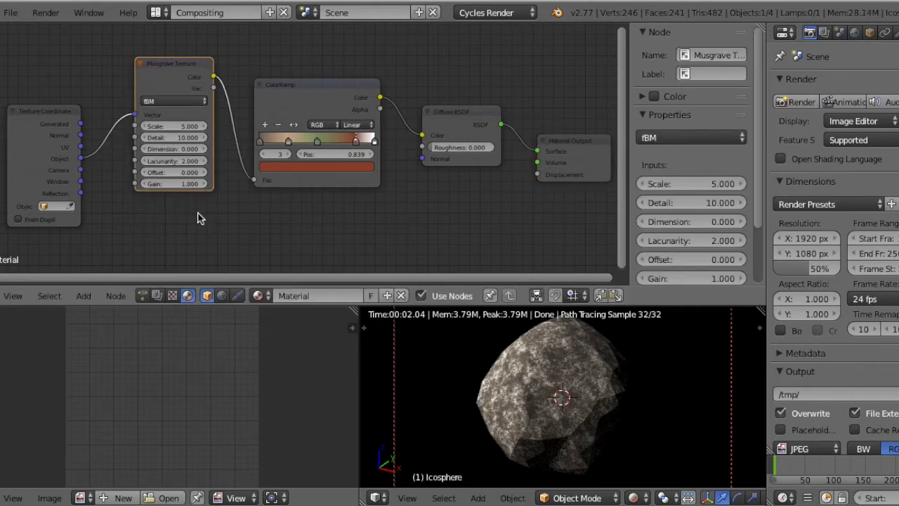
{"action": "scroll", "coordinate": [197, 219], "scroll_direction": "down", "scroll_amount": 1}
{"action": "scroll", "coordinate": [199, 222], "scroll_direction": "up", "scroll_amount": 1}
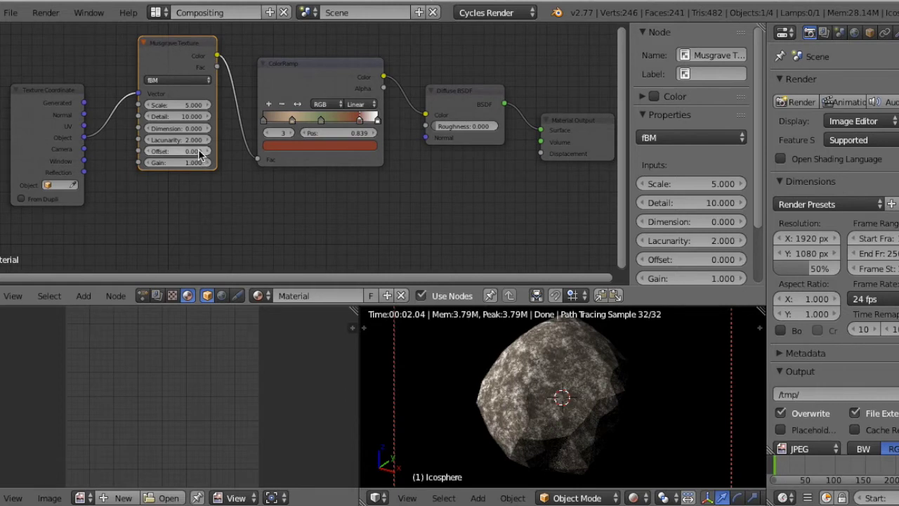
{"action": "key", "text": "shift+a"}
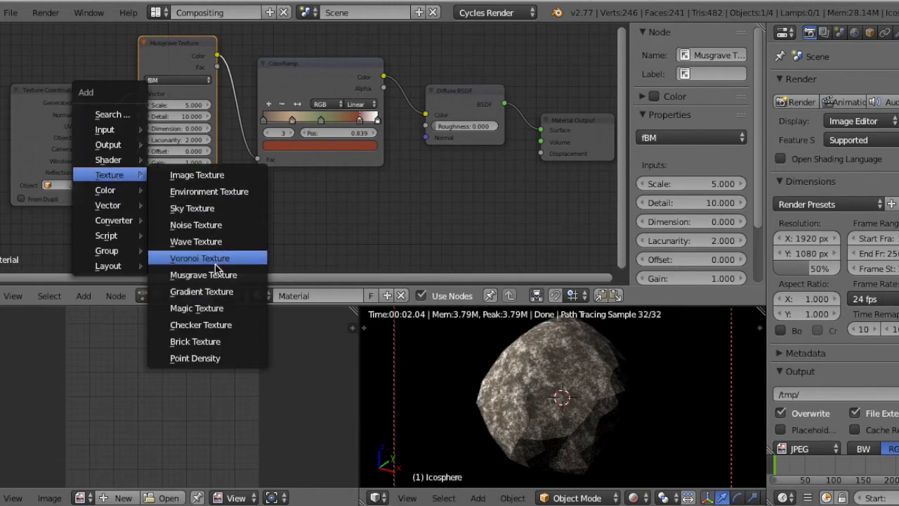
Step: Add a second Musgrave Texture below the first, fed by Texture Coordinate Object
{"action": "left_click", "coordinate": [211, 274]}
{"action": "left_click", "coordinate": [143, 179]}
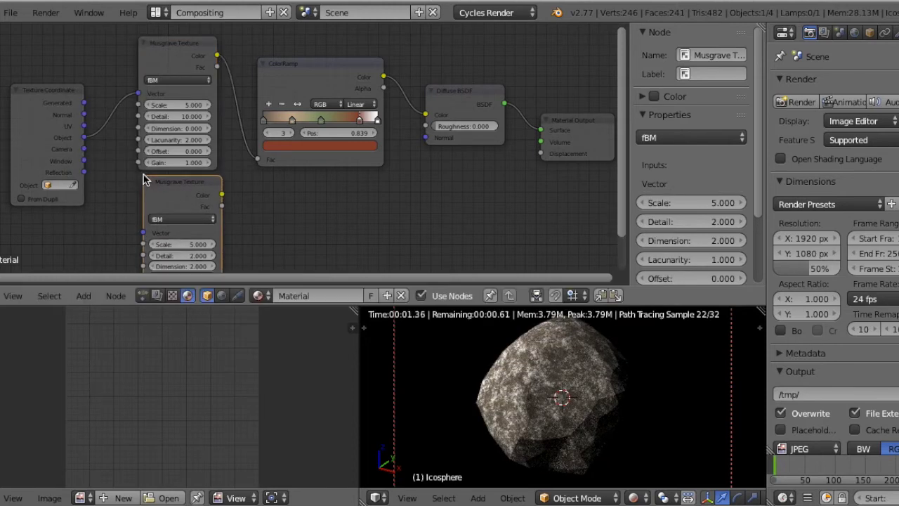
{"action": "scroll", "coordinate": [142, 179], "scroll_direction": "down", "scroll_amount": 1}
{"action": "left_click_drag", "start_coordinate": [114, 139], "coordinate": [165, 220]}
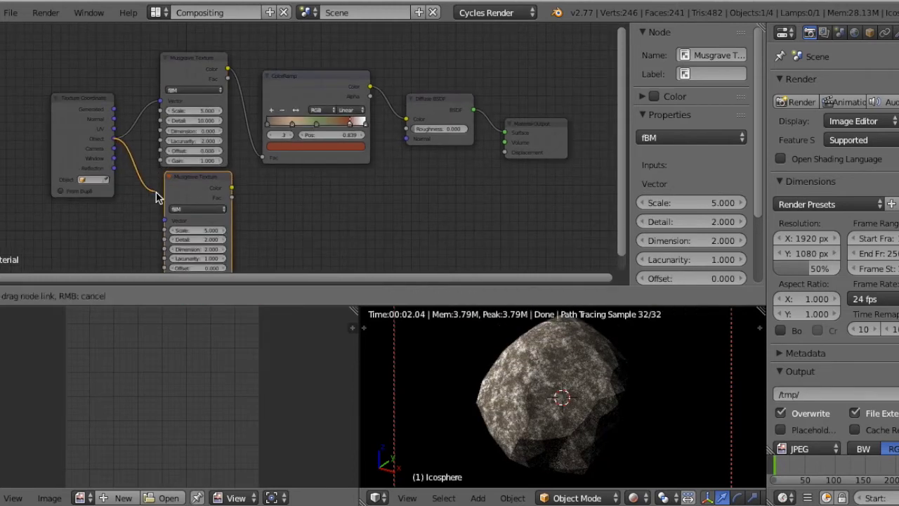
{"action": "scroll", "coordinate": [235, 219], "scroll_direction": "down", "scroll_amount": 1, "text": "shift"}
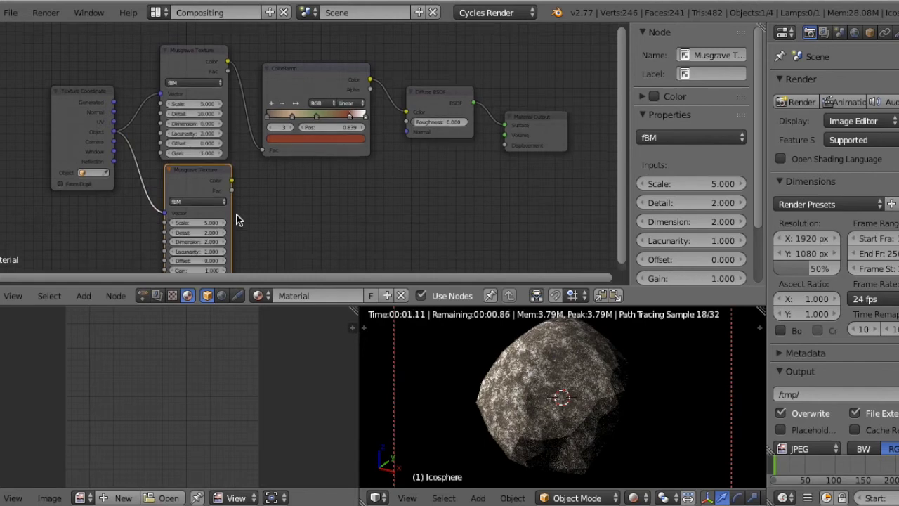
{"action": "scroll", "coordinate": [242, 221], "scroll_direction": "down", "scroll_amount": 2, "text": "shift"}
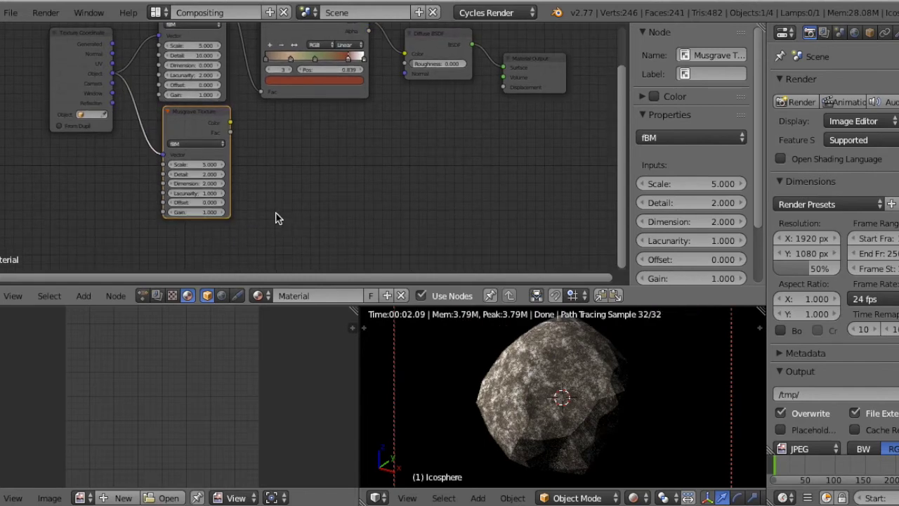
{"action": "middle_click_drag", "start_coordinate": [276, 218], "coordinate": [350, 216], "text": "ctrl"}
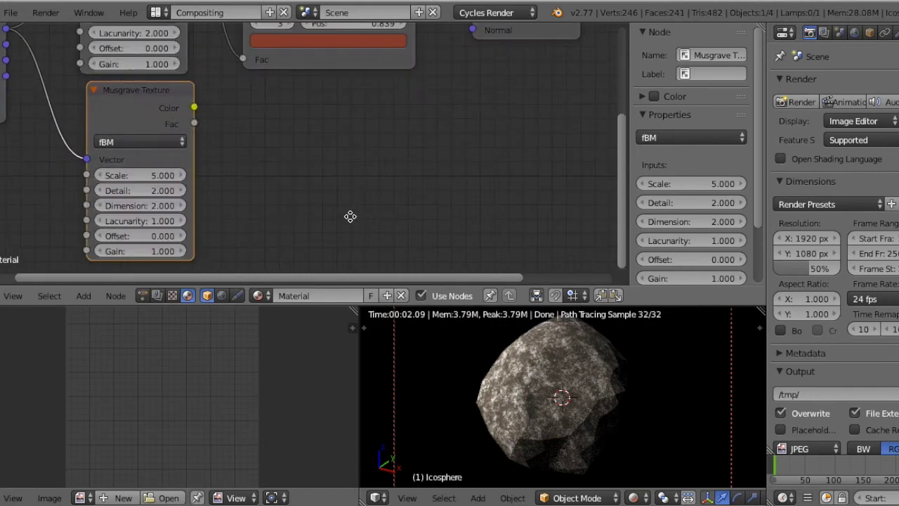
Step: Set the second Musgrave to Dimension 0, Detail 10 and Lacunarity 1.6
{"action": "left_click", "coordinate": [141, 206]}
{"action": "type", "text": "0"}
{"action": "key", "text": "Return"}
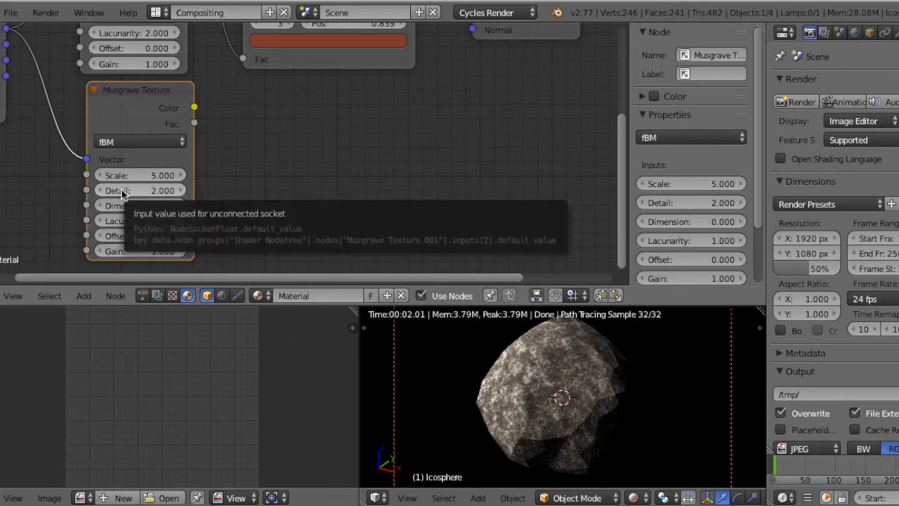
{"action": "left_click_drag", "start_coordinate": [129, 188], "coordinate": [144, 190]}
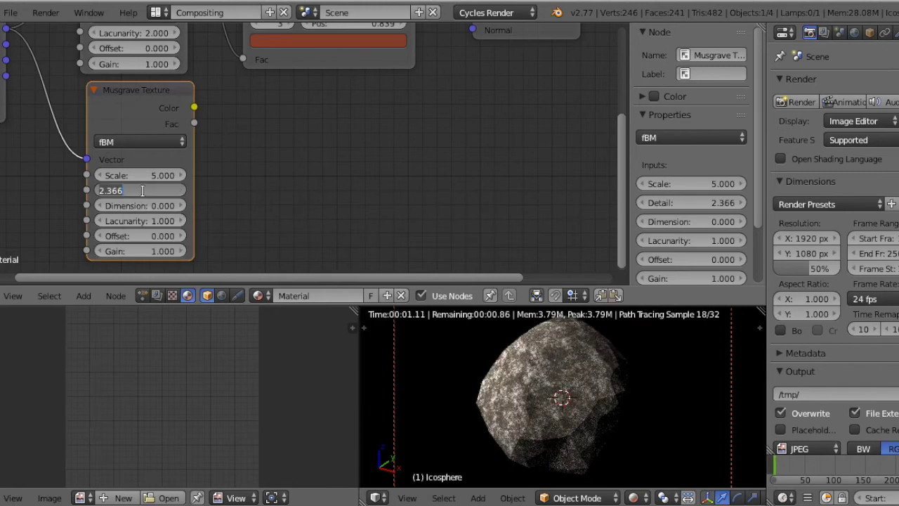
{"action": "type", "text": "10"}
{"action": "key", "text": "Return"}
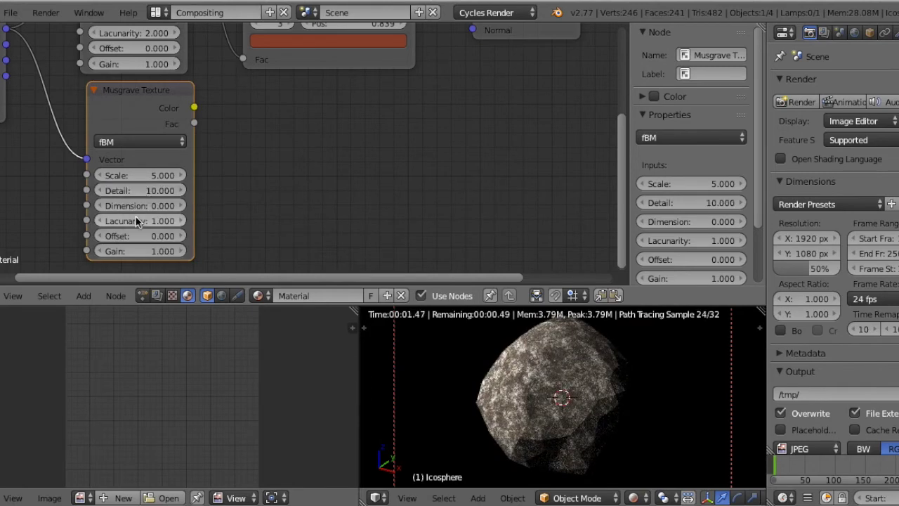
{"action": "left_click", "coordinate": [181, 222]}
{"action": "left_click", "coordinate": [182, 222]}
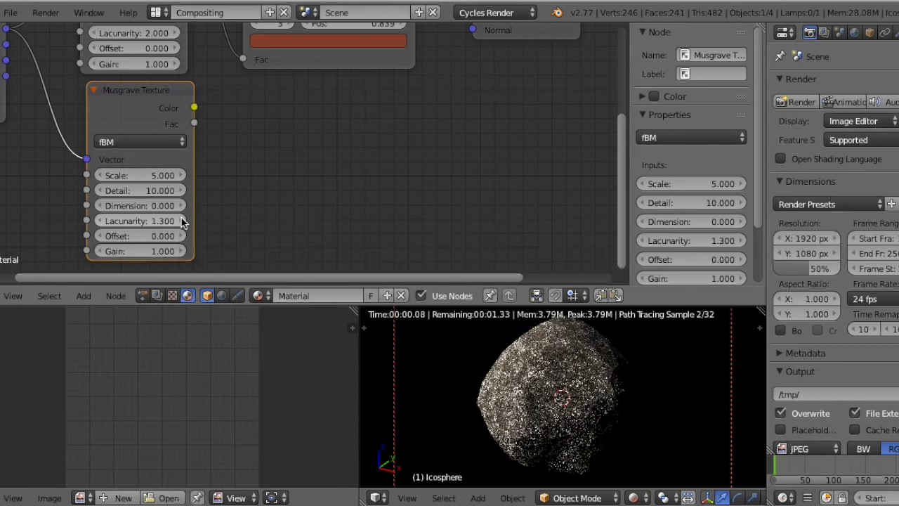
{"action": "left_click", "coordinate": [181, 222]}
{"action": "left_click", "coordinate": [181, 221]}
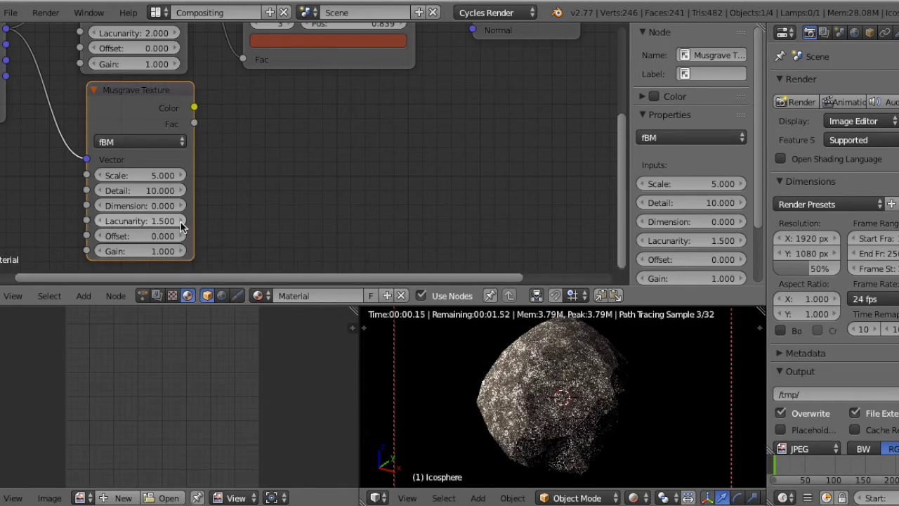
{"action": "left_click", "coordinate": [181, 222]}
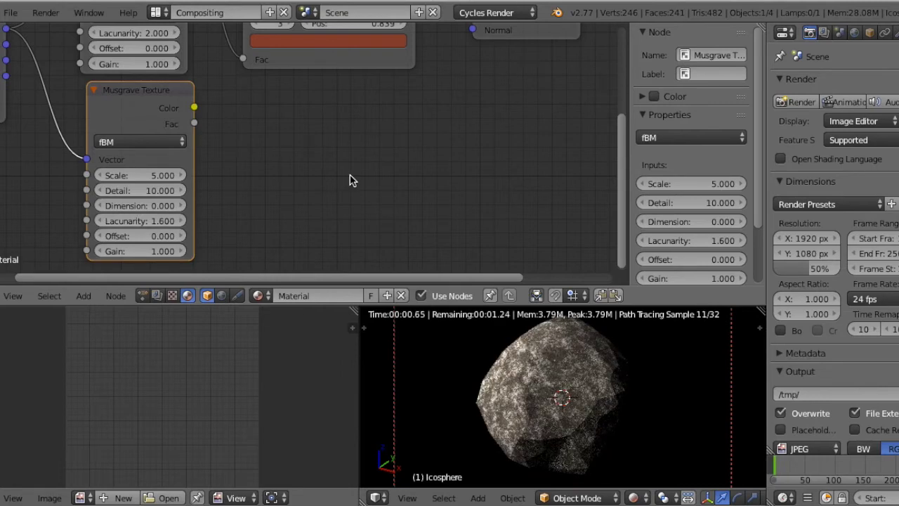
{"action": "scroll", "coordinate": [329, 184], "scroll_direction": "down", "scroll_amount": 2}
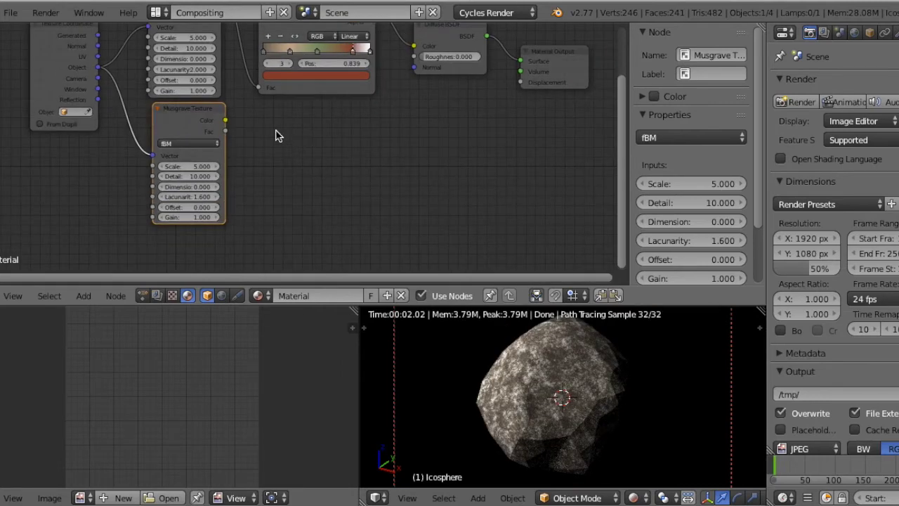
Step: Connect the second Musgrave's Color output to the Material Output's Displacement input
{"action": "left_click_drag", "start_coordinate": [224, 120], "coordinate": [522, 82]}
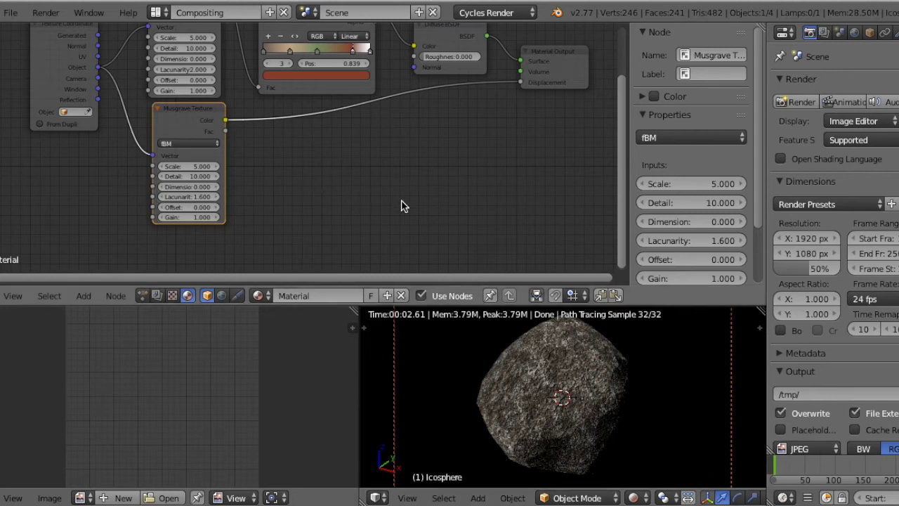
{"action": "key", "text": "shift+a"}
{"action": "mouse_move", "coordinate": [381, 247]}
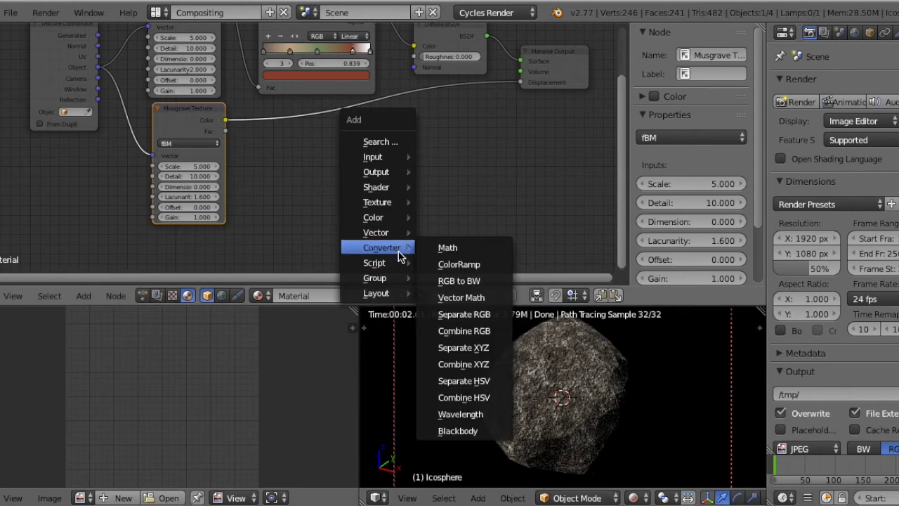
Step: Insert a ColorRamp on the link between the second Musgrave and Displacement
{"action": "left_click", "coordinate": [458, 269]}
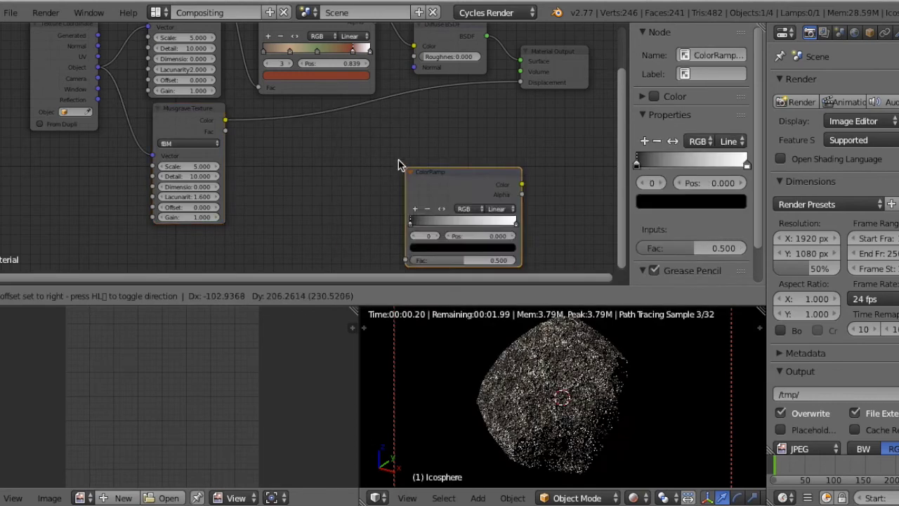
{"action": "left_click", "coordinate": [288, 107]}
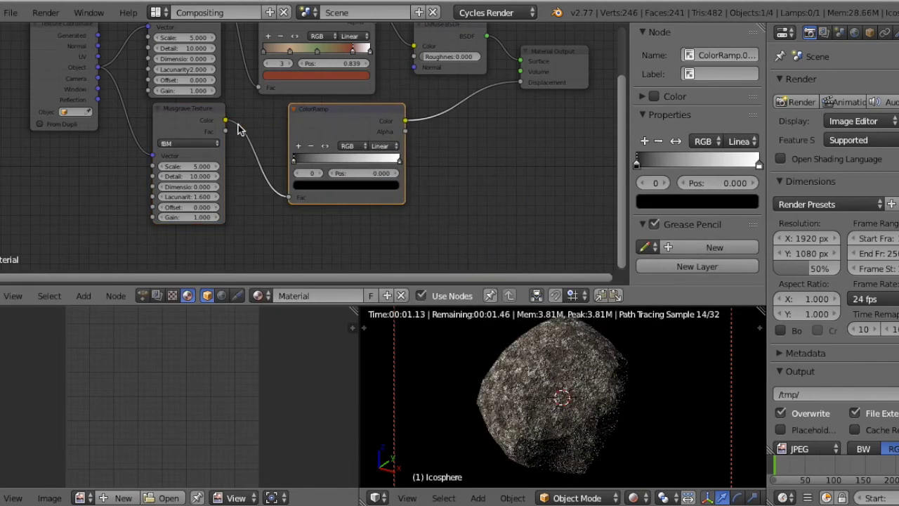
{"action": "scroll", "coordinate": [291, 181], "scroll_direction": "up", "scroll_amount": 1}
{"action": "scroll", "coordinate": [291, 181], "scroll_direction": "up", "scroll_amount": 2}
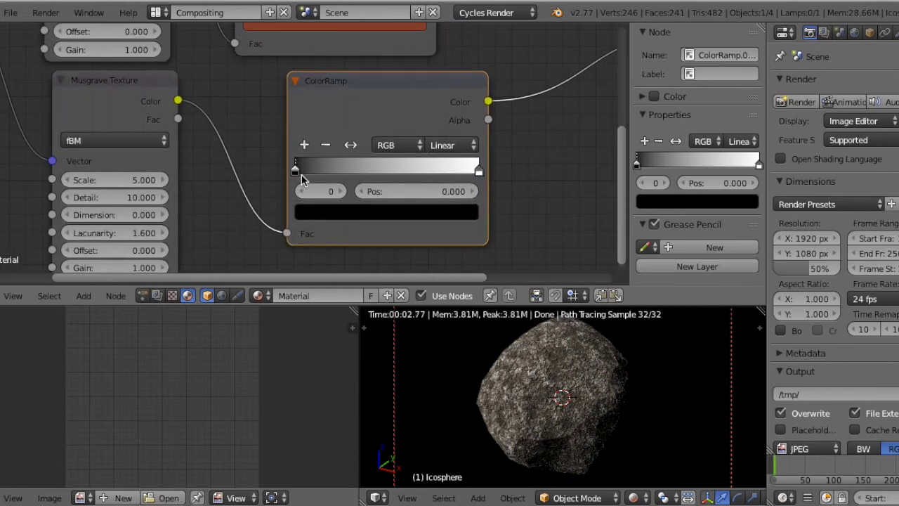
Step: Darken the ColorRamp's right stop from white to mid-grey
{"action": "left_click", "coordinate": [479, 167]}
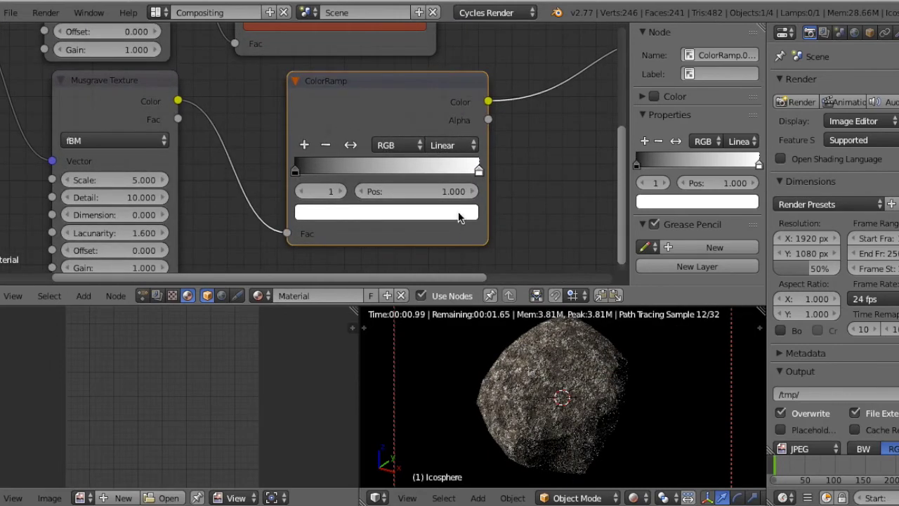
{"action": "left_click", "coordinate": [459, 217]}
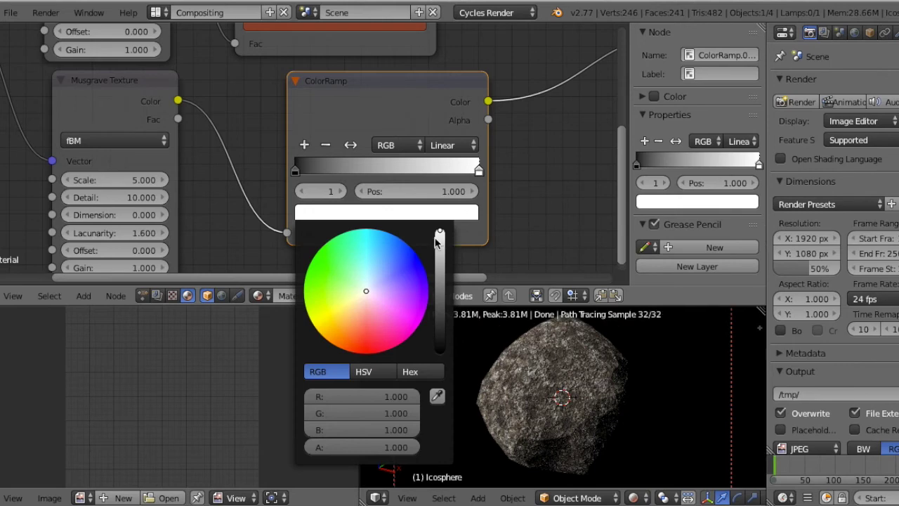
{"action": "left_click_drag", "start_coordinate": [440, 242], "coordinate": [441, 262]}
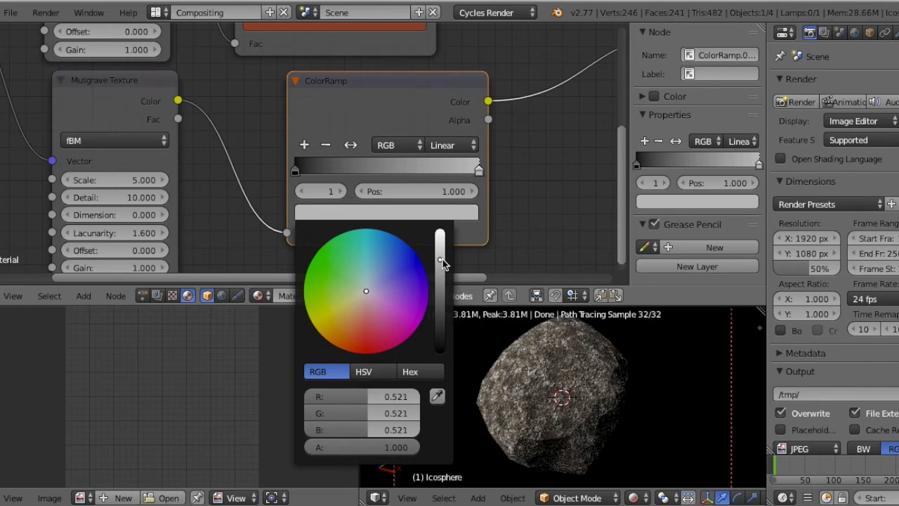
{"action": "mouse_move", "coordinate": [443, 262]}
{"action": "left_mouse_down"}
{"action": "mouse_move", "coordinate": [448, 316]}
{"action": "mouse_move", "coordinate": [448, 255]}
{"action": "left_mouse_up"}
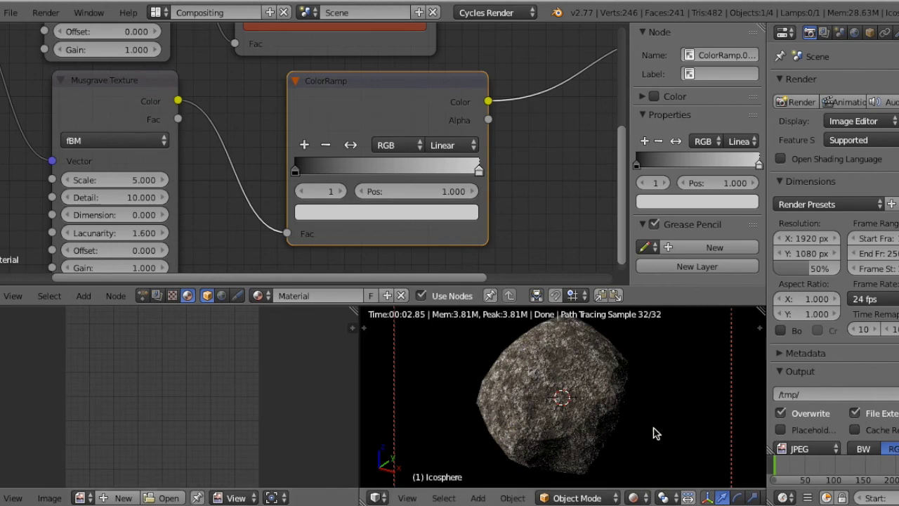
Step: Rotate the rock to a new orientation and start a full F12 Cycles render
{"action": "key", "text": "r"}
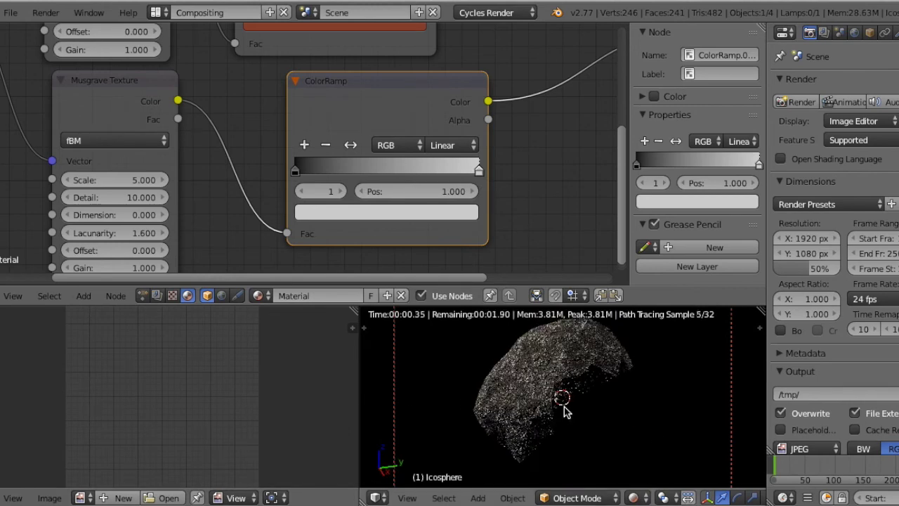
{"action": "mouse_move", "coordinate": [630, 419]}
{"action": "middle_mouse_down"}
{"action": "mouse_move", "coordinate": [647, 379]}
{"action": "mouse_move", "coordinate": [444, 414]}
{"action": "middle_mouse_up"}
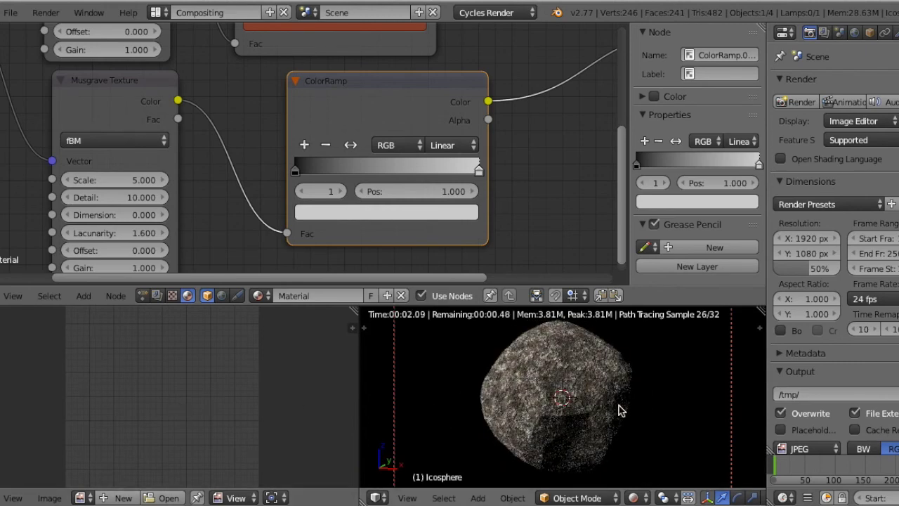
{"action": "key", "text": "r"}
{"action": "key", "text": "F12"}
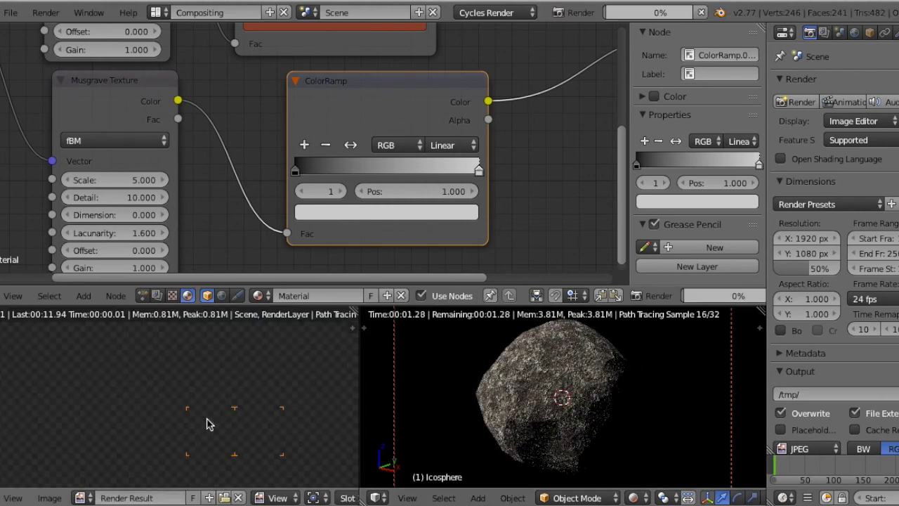
Step: Switch to the Default screen layout and view the in-progress render full size
{"action": "left_click", "coordinate": [157, 13]}
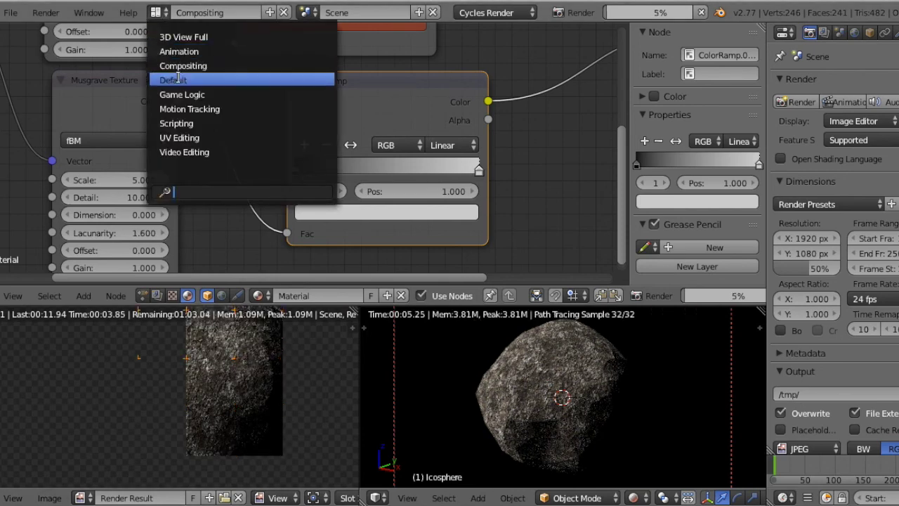
{"action": "left_click", "coordinate": [177, 80]}
{"action": "key", "text": "F11"}
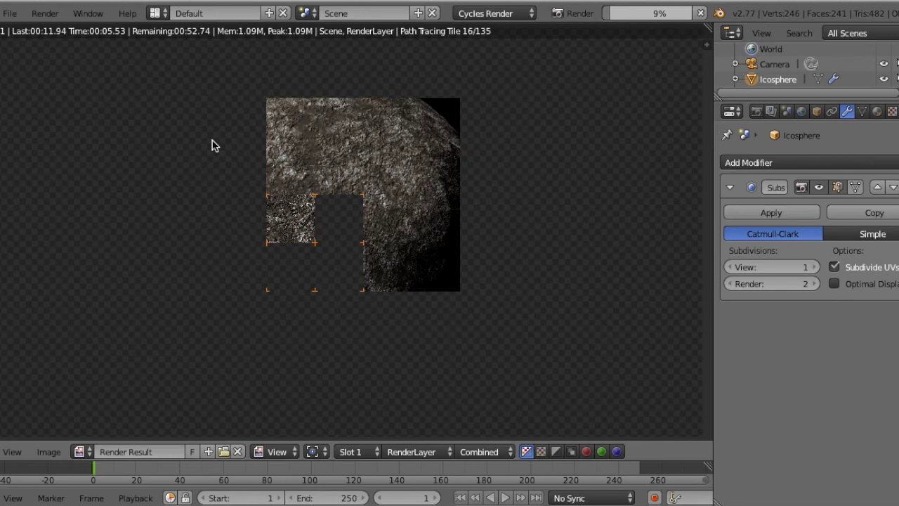
{"action": "scroll", "coordinate": [209, 149], "scroll_direction": "up", "scroll_amount": 3}
{"action": "scroll", "coordinate": [209, 155], "scroll_direction": "down", "scroll_amount": 3}
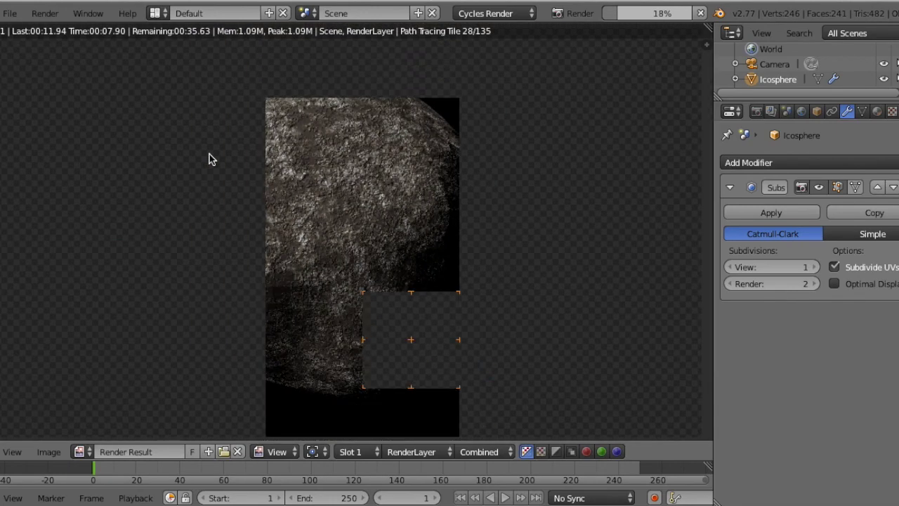